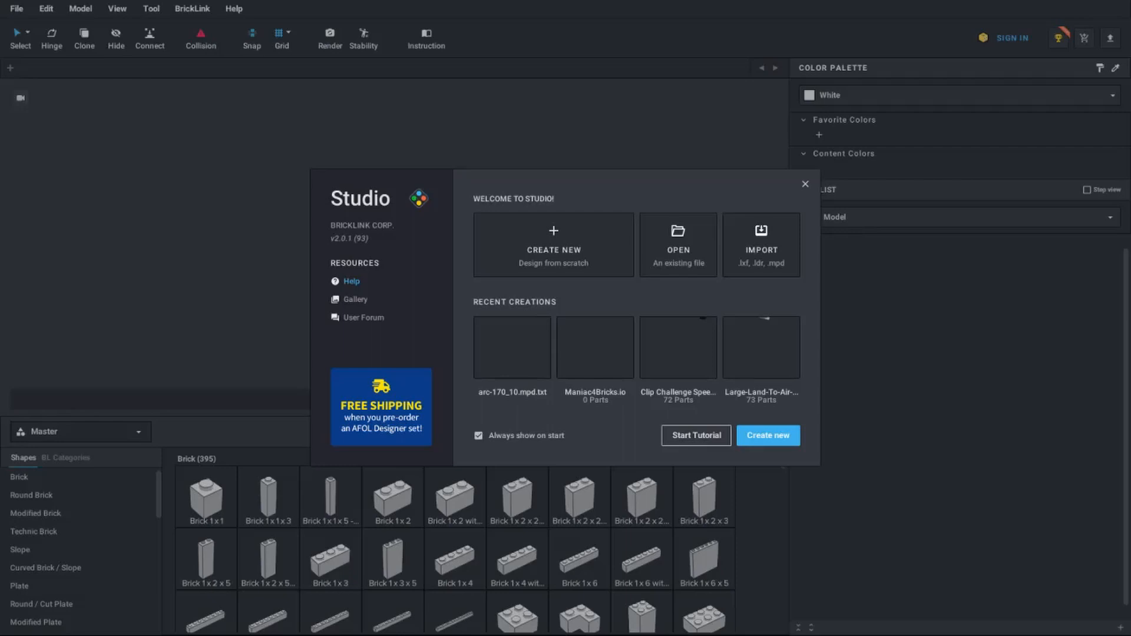
Create a new empty model from scratch and view its baseplate at an angle
left_click(570, 254)
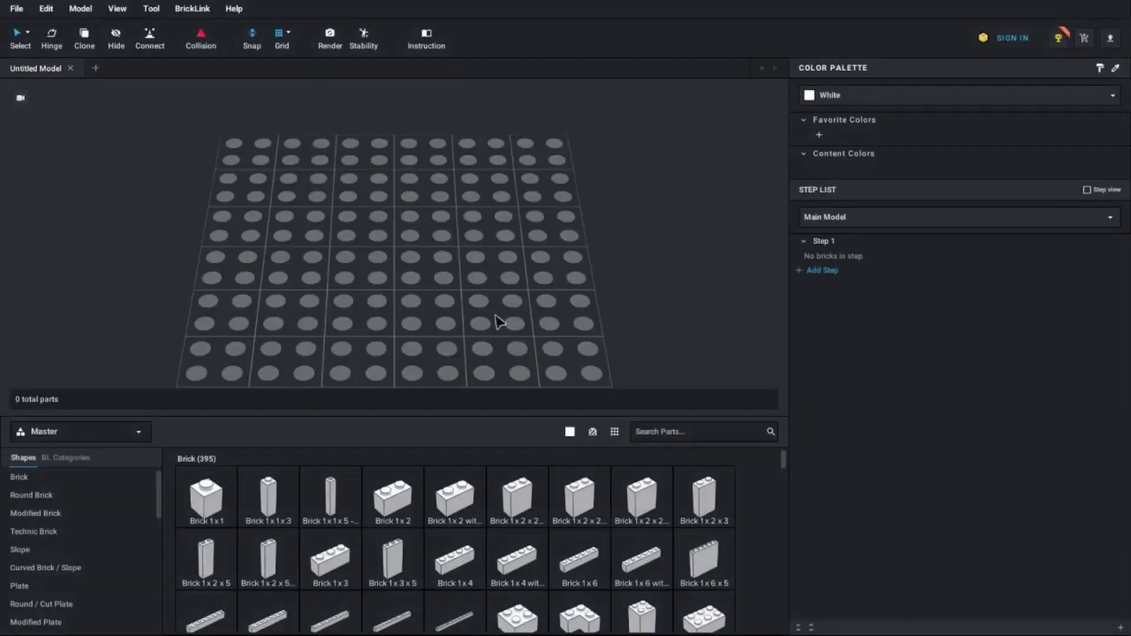
right_click_drag(626, 328, 593, 310)
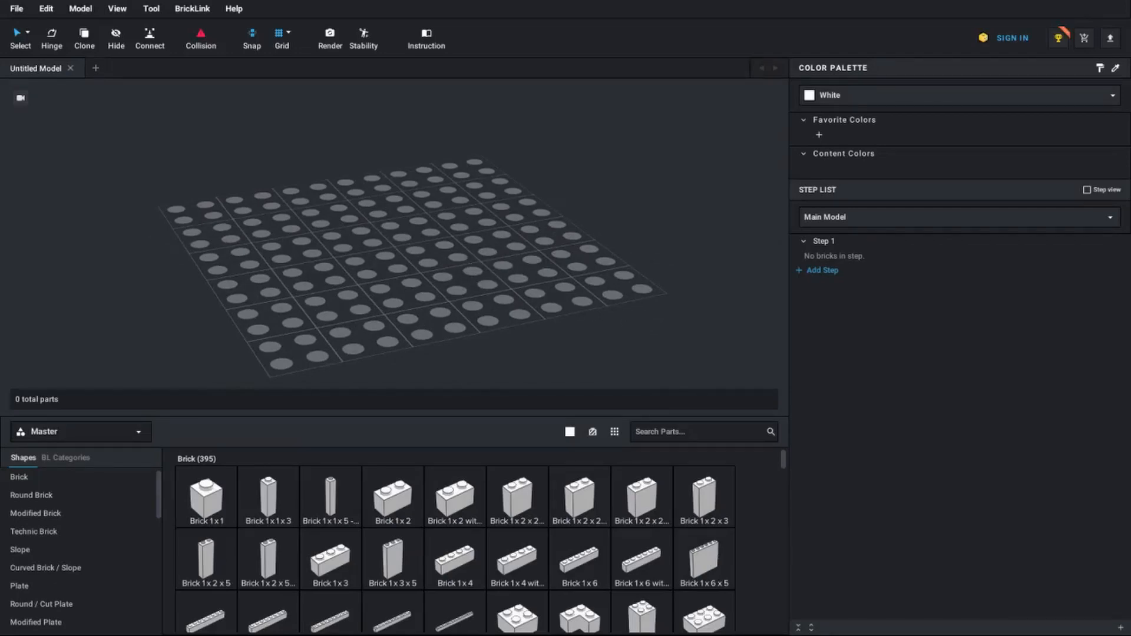
Look through the parts library, from the basic bricks to the category list ending in the minifig, animal and plant categories
left_click(697, 439)
scroll(554, 527, "down", 3)
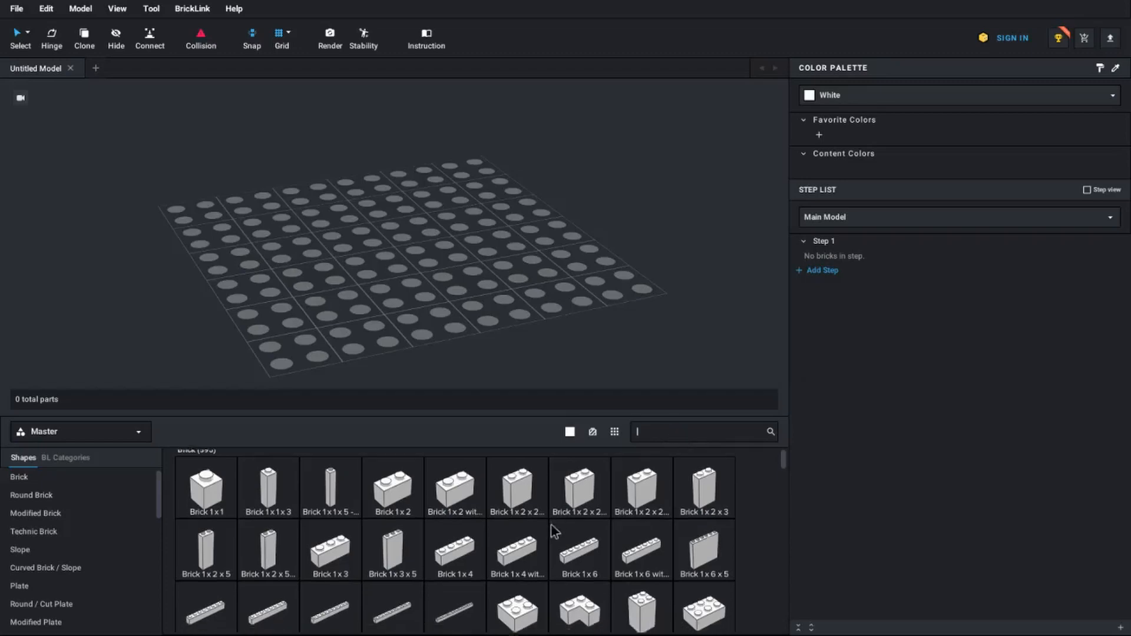
scroll(448, 530, "up", 3)
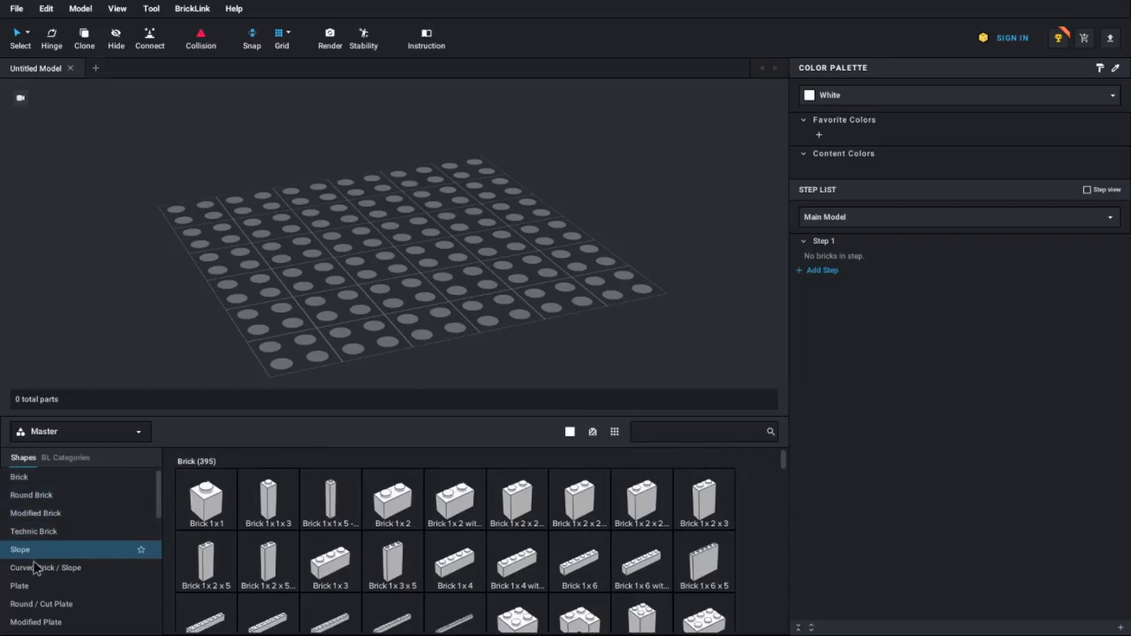
scroll(53, 587, "down", 2)
scroll(56, 580, "down", 10)
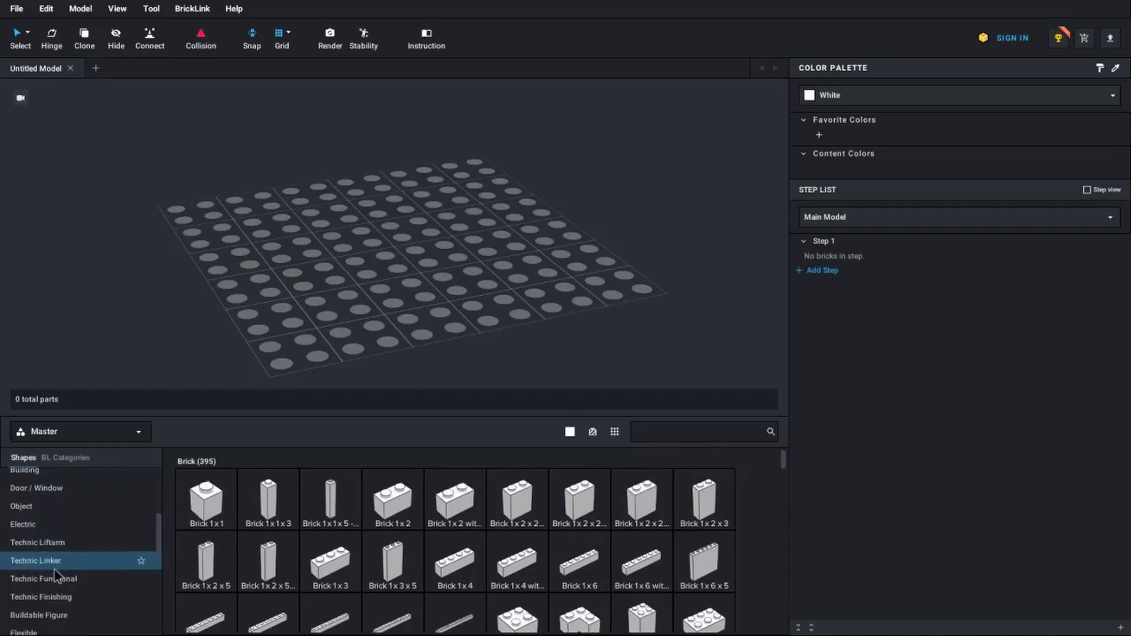
scroll(53, 569, "down", 6)
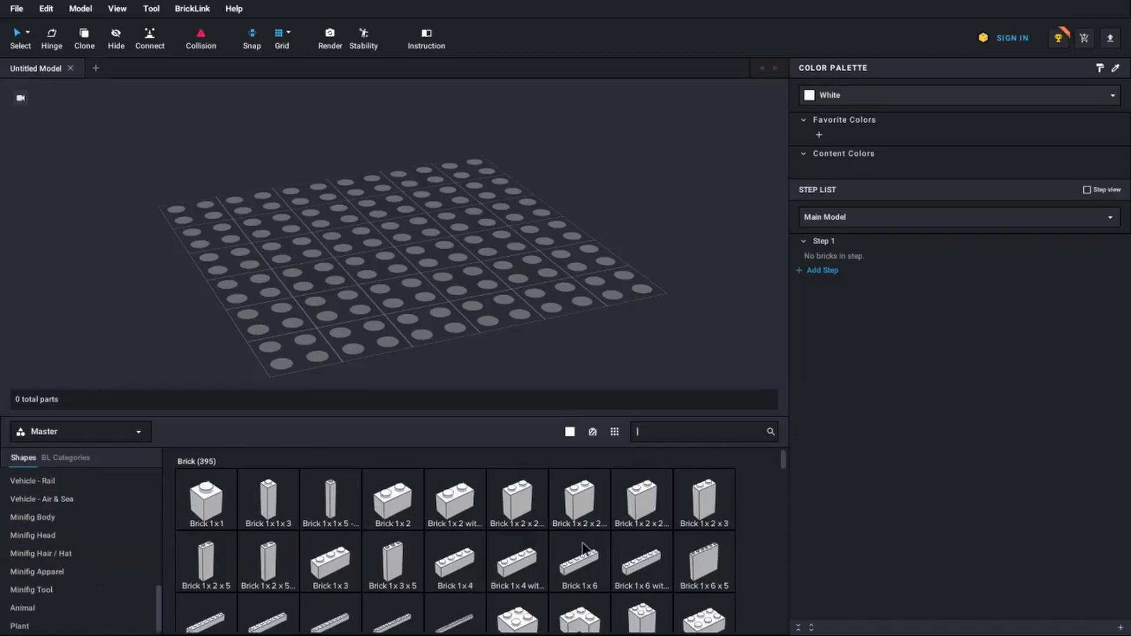
scroll(583, 548, "down", 2)
scroll(551, 567, "up", 2)
Place a white Brick 1 x 2 x 2 with Inside Stud Holder near the rear of the baseplate
left_click(613, 523)
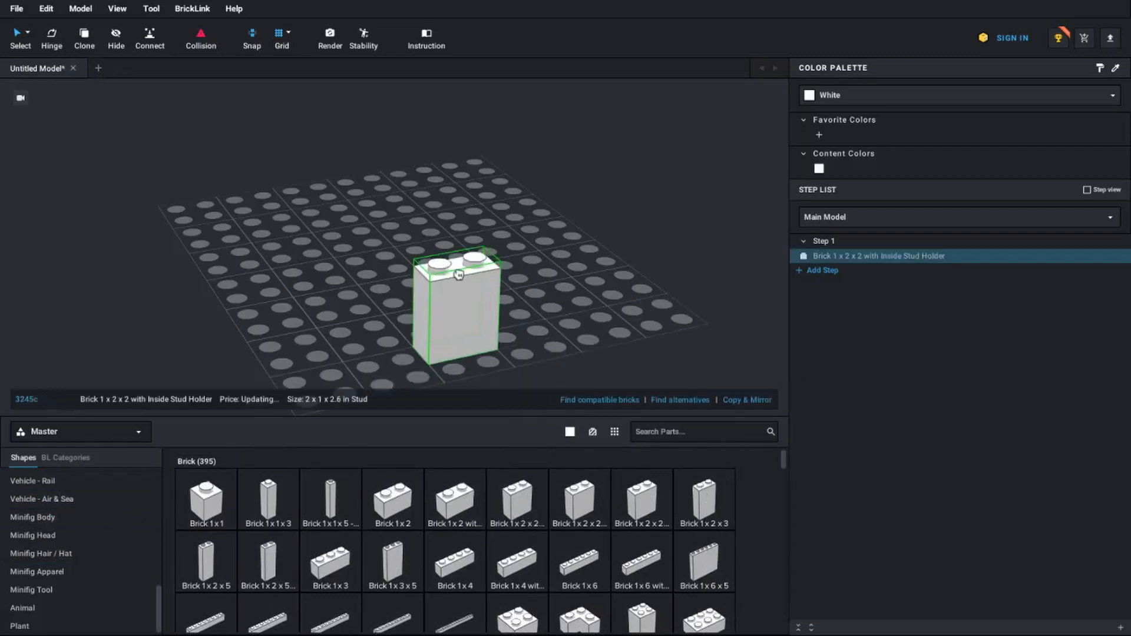
left_click(412, 203)
right_click_drag(526, 242, 293, 260)
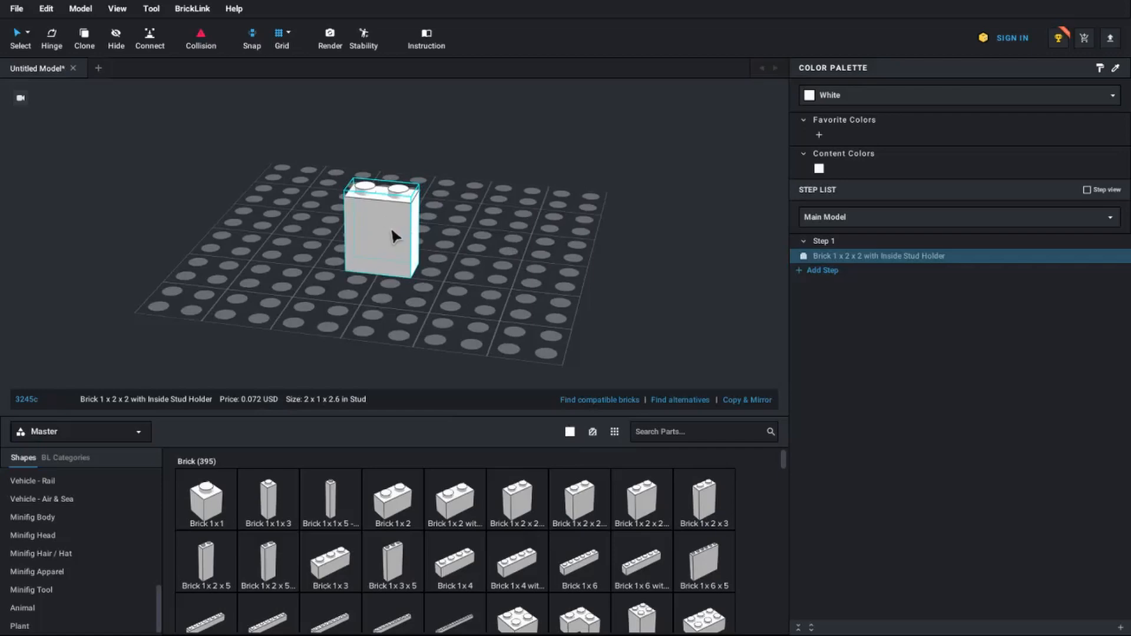
Look through the solid and transparent colors available for the selected 1 x 2 x 2 brick
left_click(961, 104)
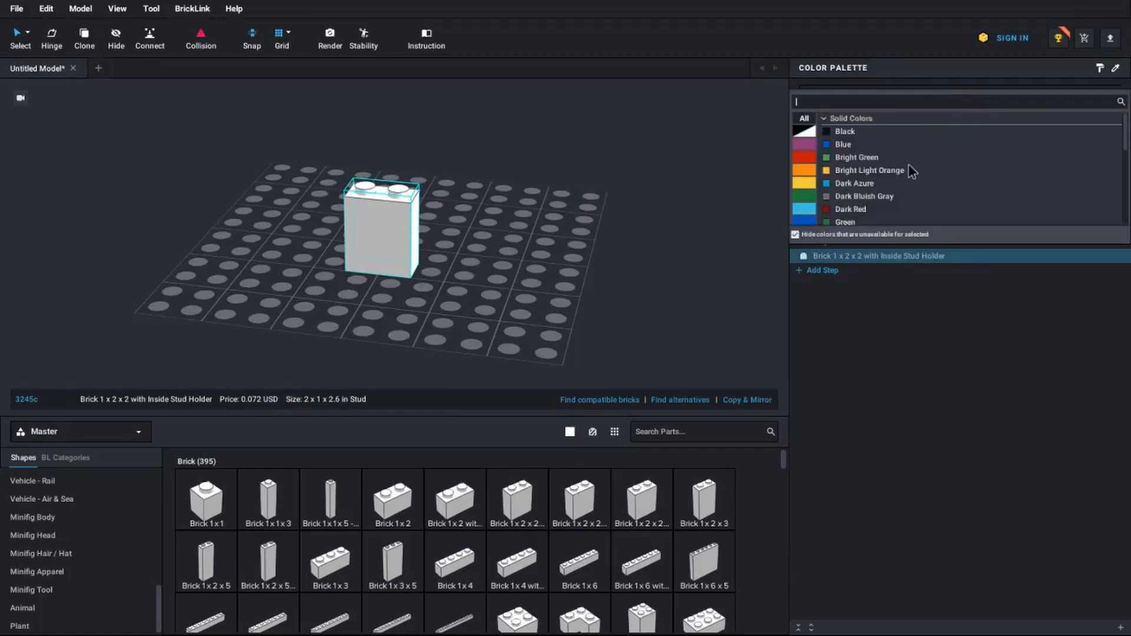
scroll(902, 165, "down", 6)
scroll(895, 181, "down", 8)
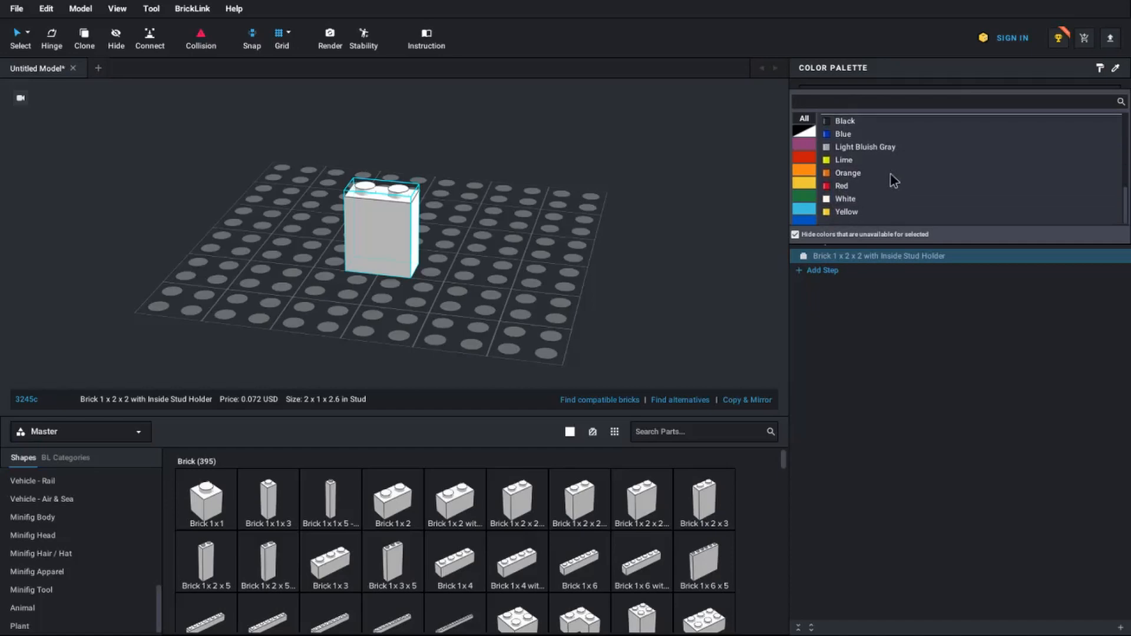
scroll(905, 192, "up", 14)
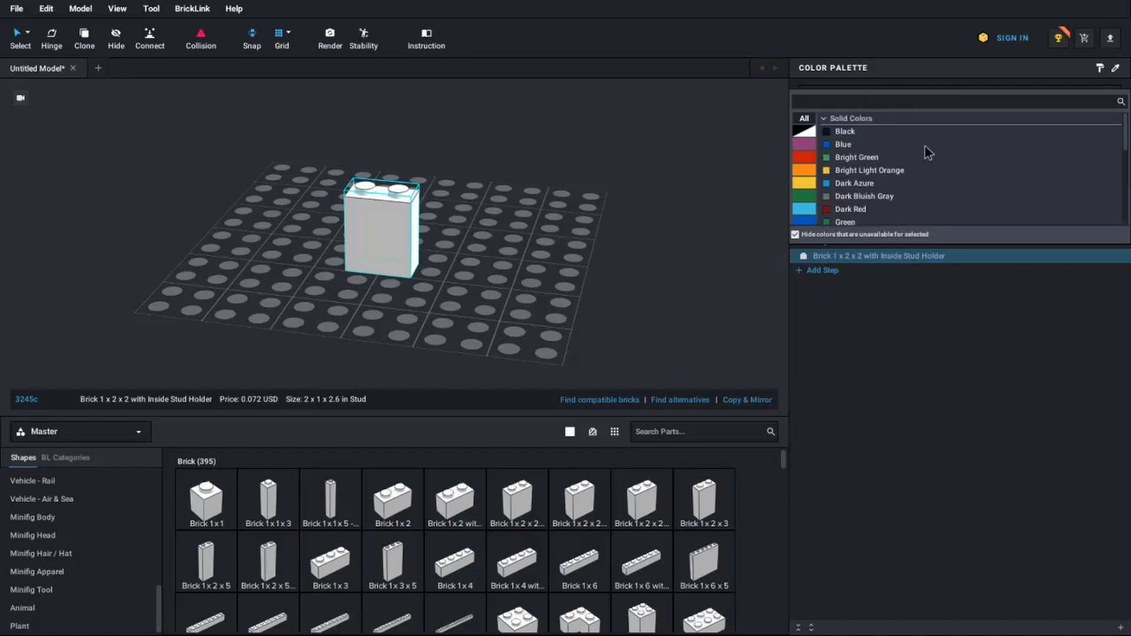
scroll(500, 557, "down", 10)
Place a white Plate, Modified 1 x 2 Rounded with 2 Open Studs in front of the brick and select it
scroll(488, 545, "down", 10)
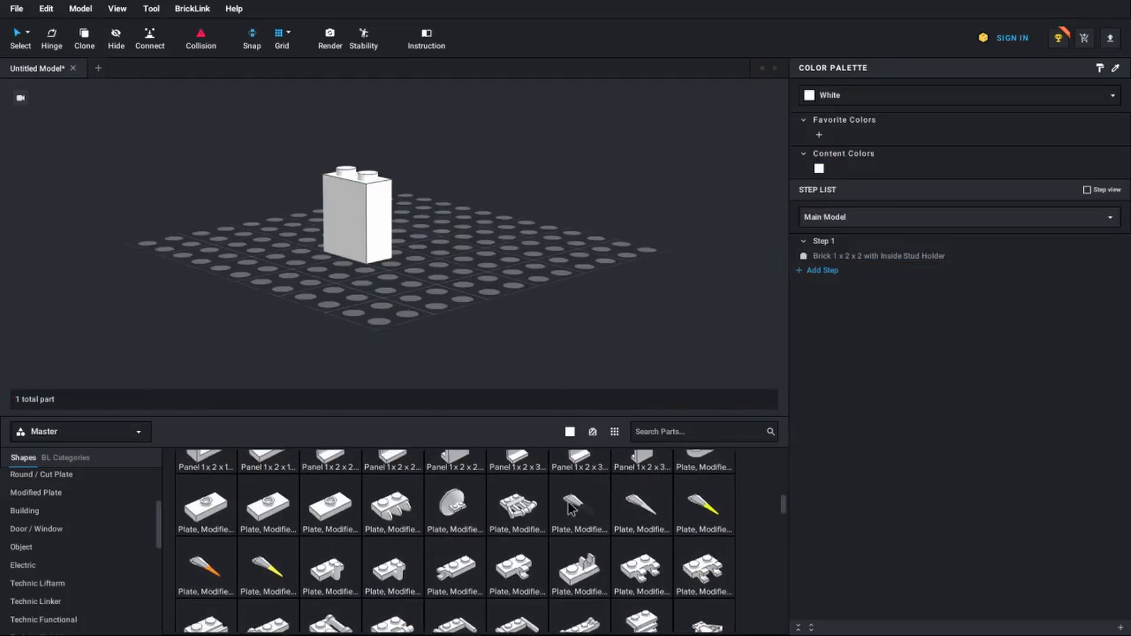
scroll(589, 531, "up", 1)
left_click(704, 489)
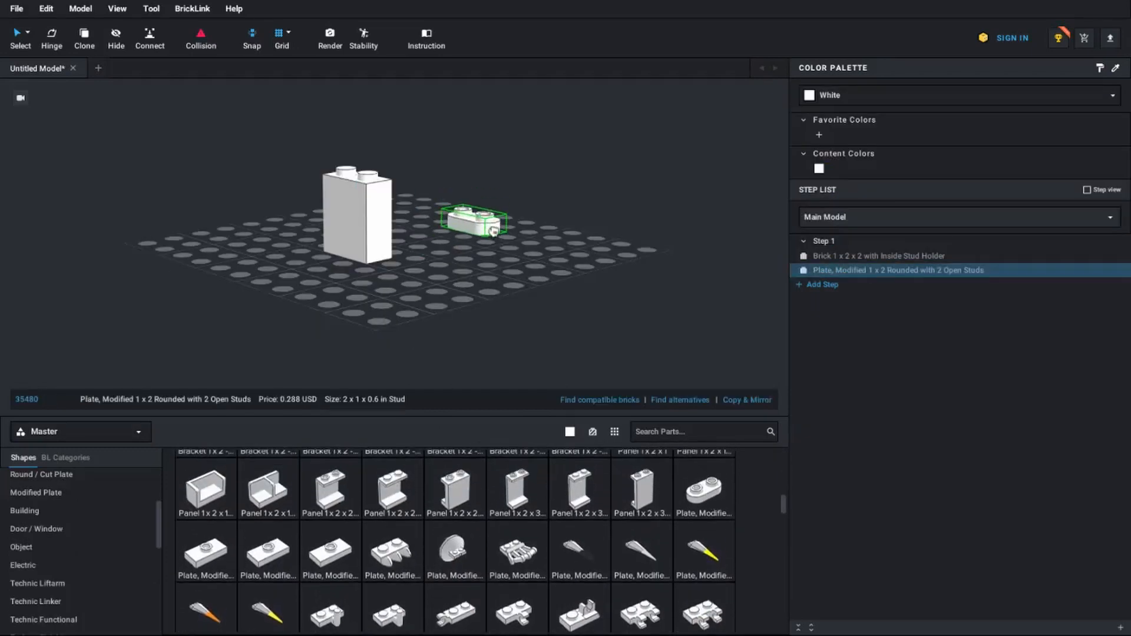
left_click(493, 274)
mouse_move(572, 243)
right_mouse_down()
mouse_move(558, 241)
mouse_move(588, 246)
right_mouse_up()
left_click(472, 286)
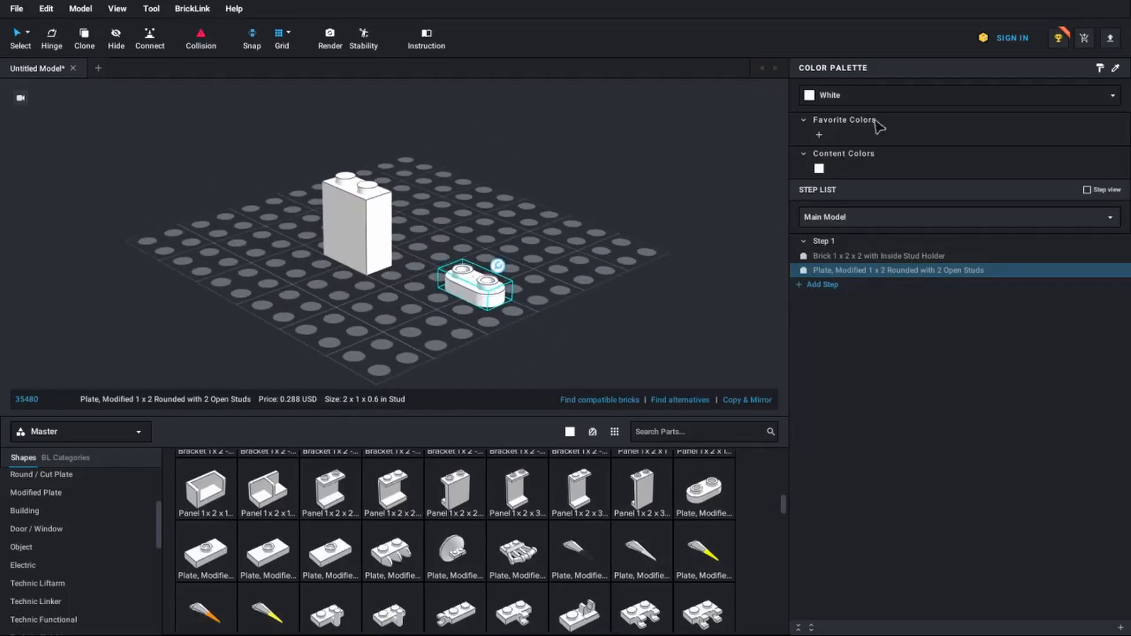
Check which colors are available for the selected rounded 1 x 2 plate
left_click(986, 98)
scroll(877, 145, "down", 3)
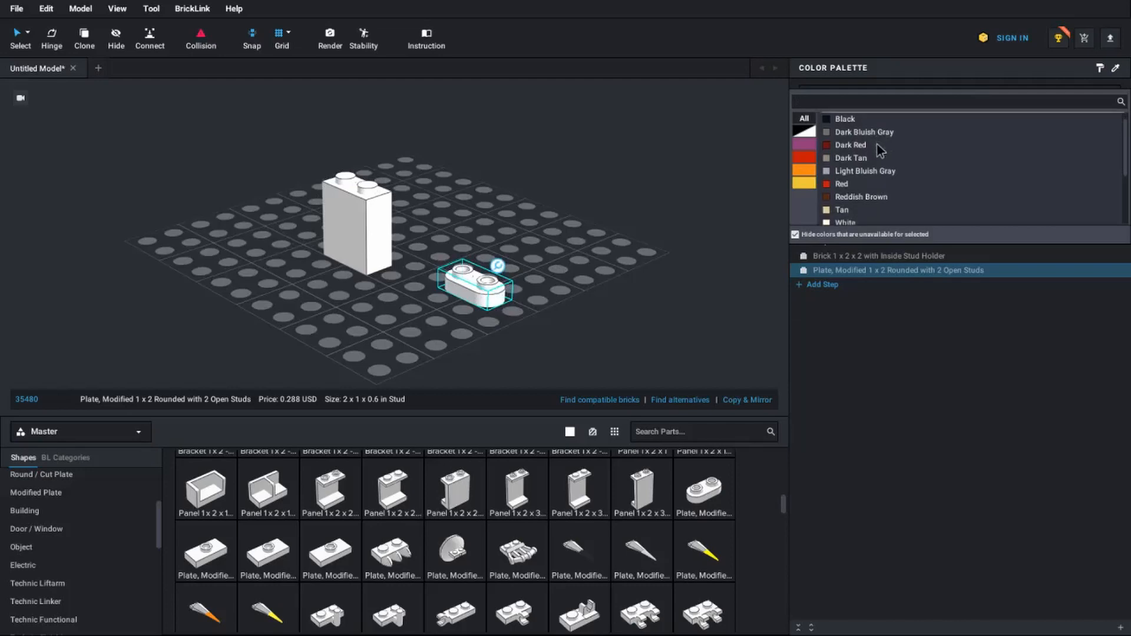
scroll(882, 149, "up", 3)
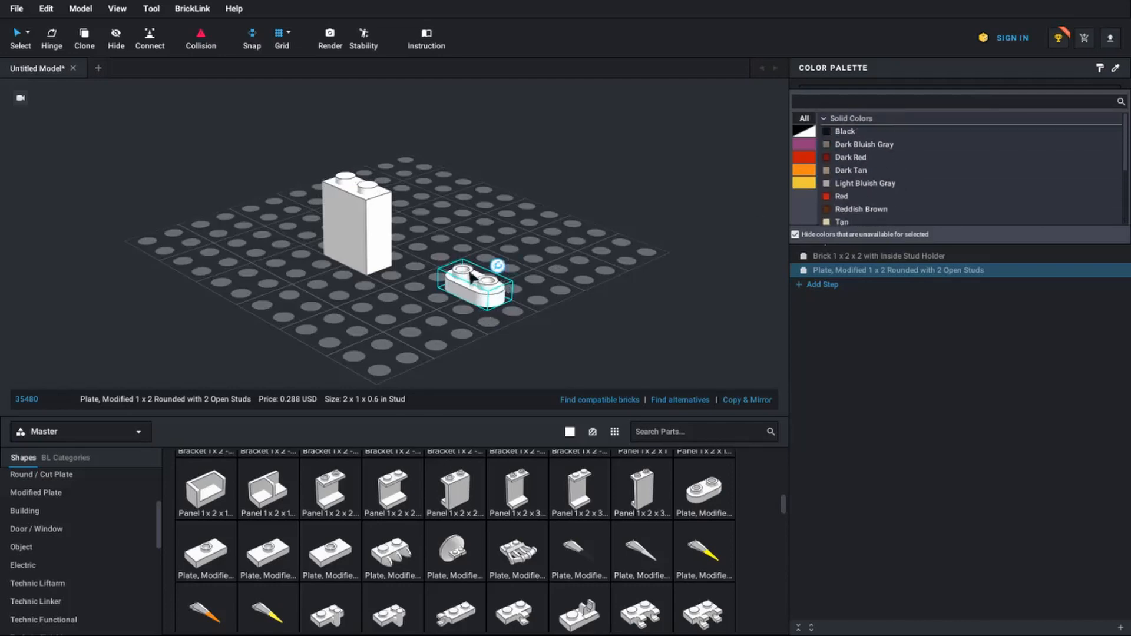
Check the colors available for the 1 x 2 x 2 brick again and clear both parts from the baseplate
left_click(368, 241)
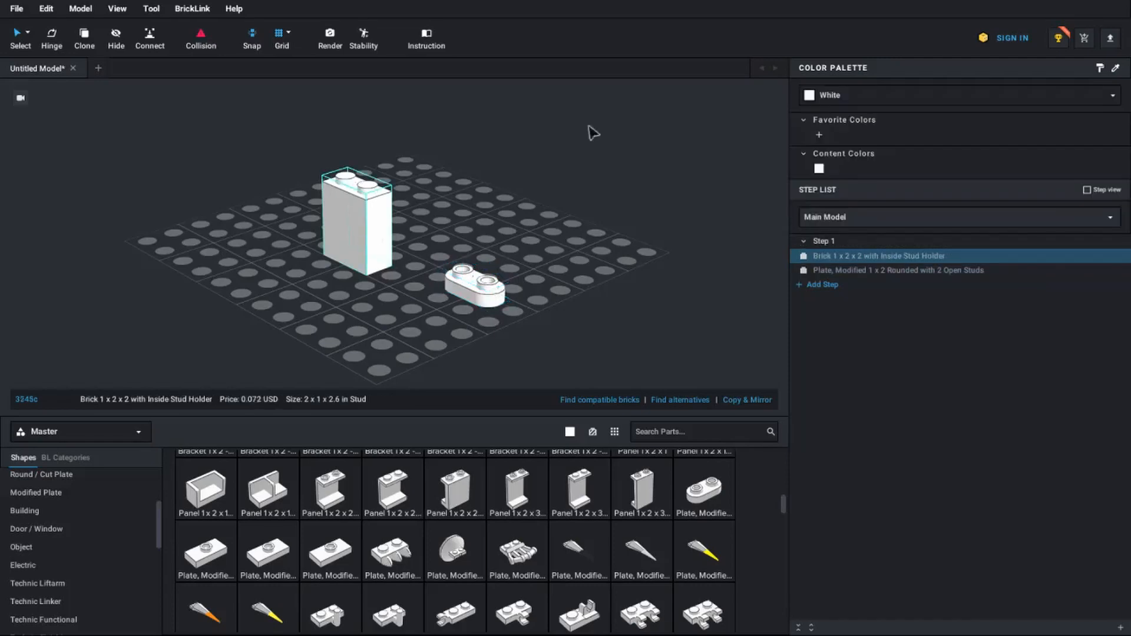
left_click(1009, 94)
scroll(973, 165, "down", 5)
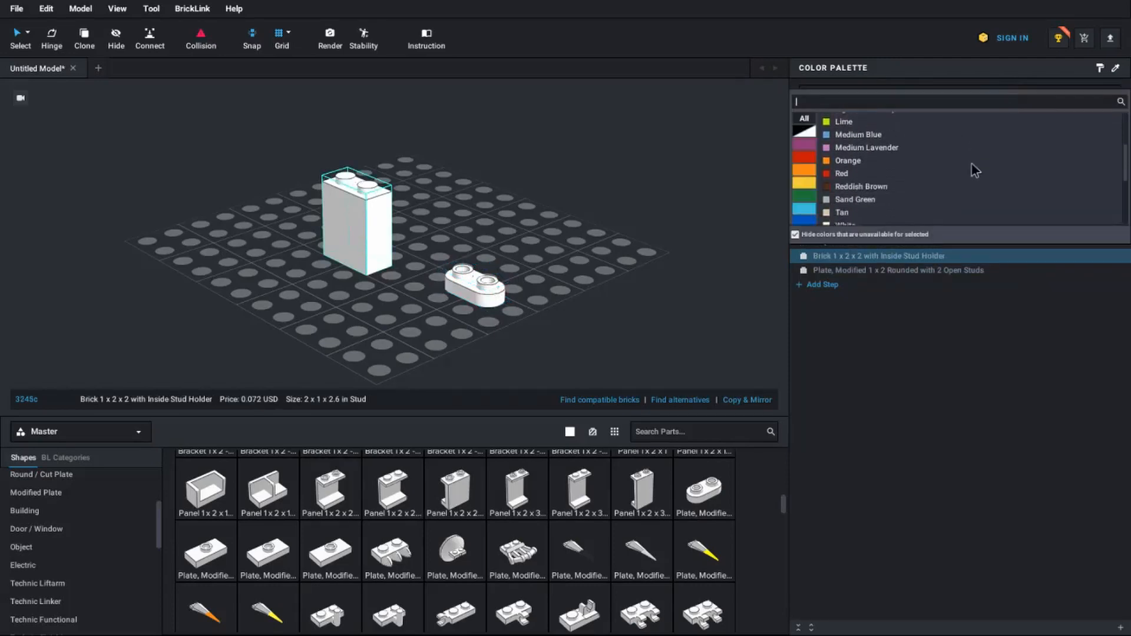
scroll(974, 161, "down", 3)
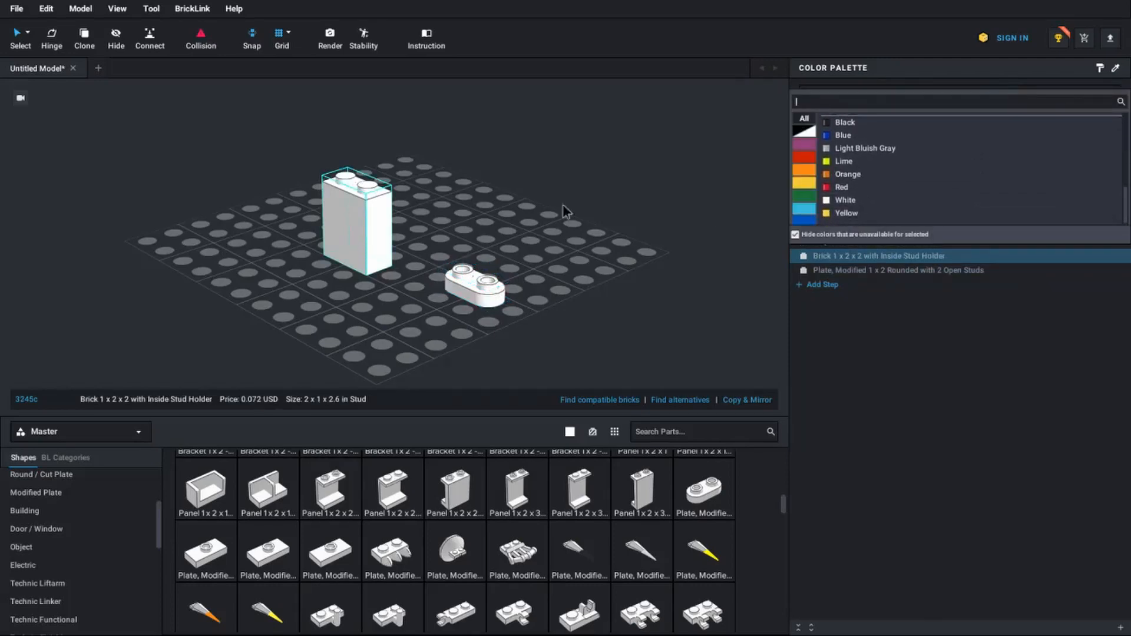
left_click(453, 254)
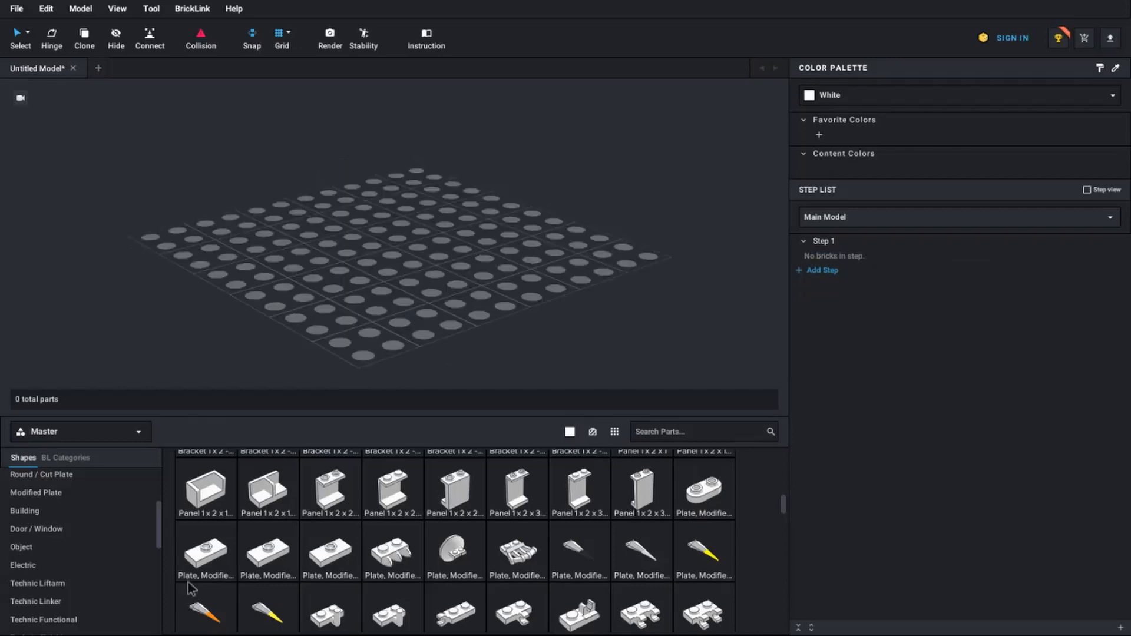
Search the parts for "torso" and place a Torso Mechanical, Battle Droid near the middle of the baseplate
left_click(705, 435)
type("torso")
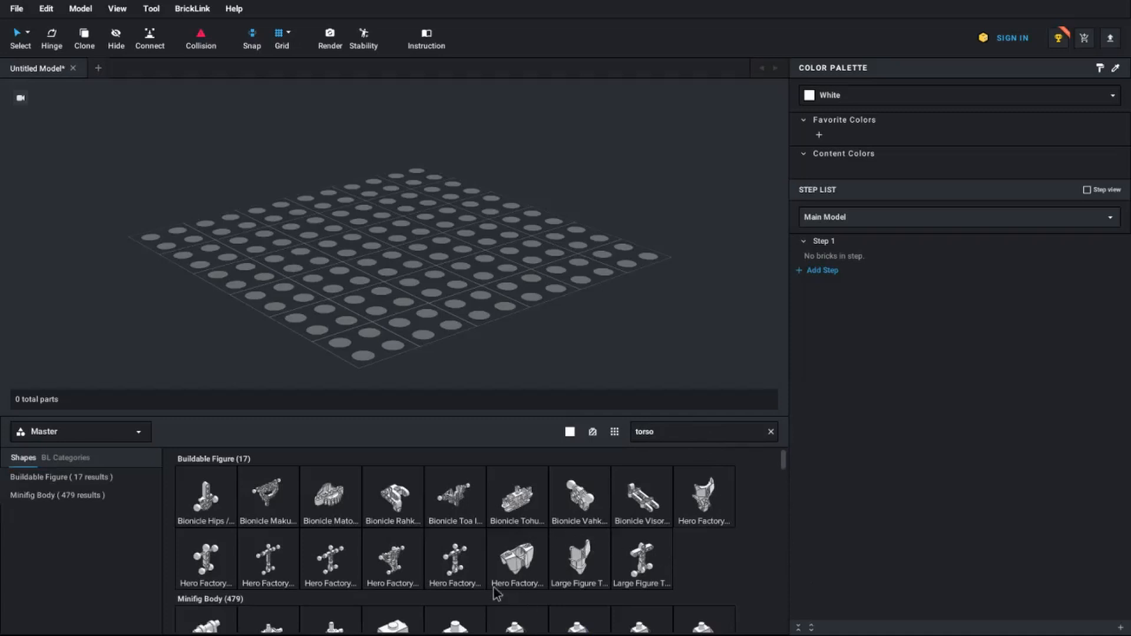
scroll(498, 560, "down", 3)
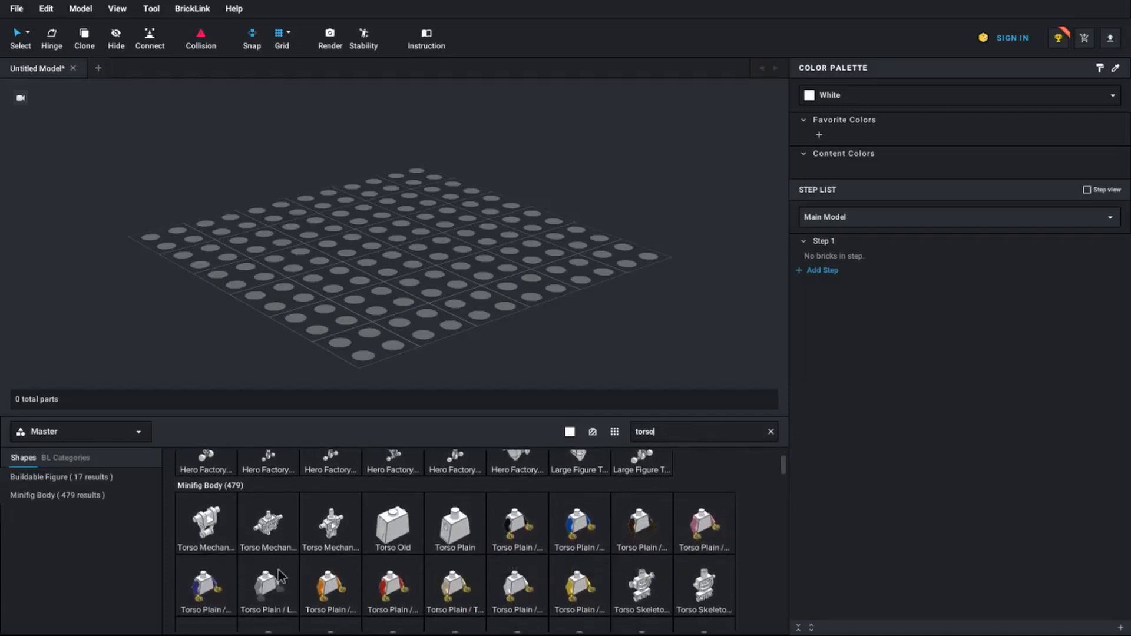
left_click(205, 528)
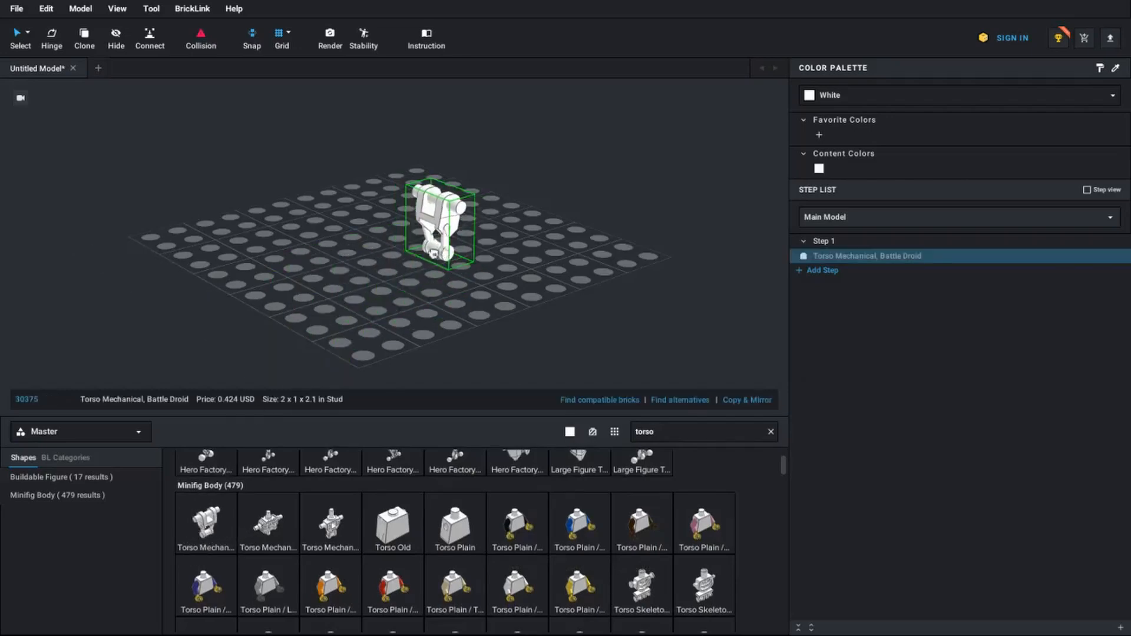
left_click(411, 255)
mouse_move(458, 256)
right_mouse_down()
mouse_move(425, 273)
mouse_move(387, 260)
mouse_move(458, 267)
right_mouse_up()
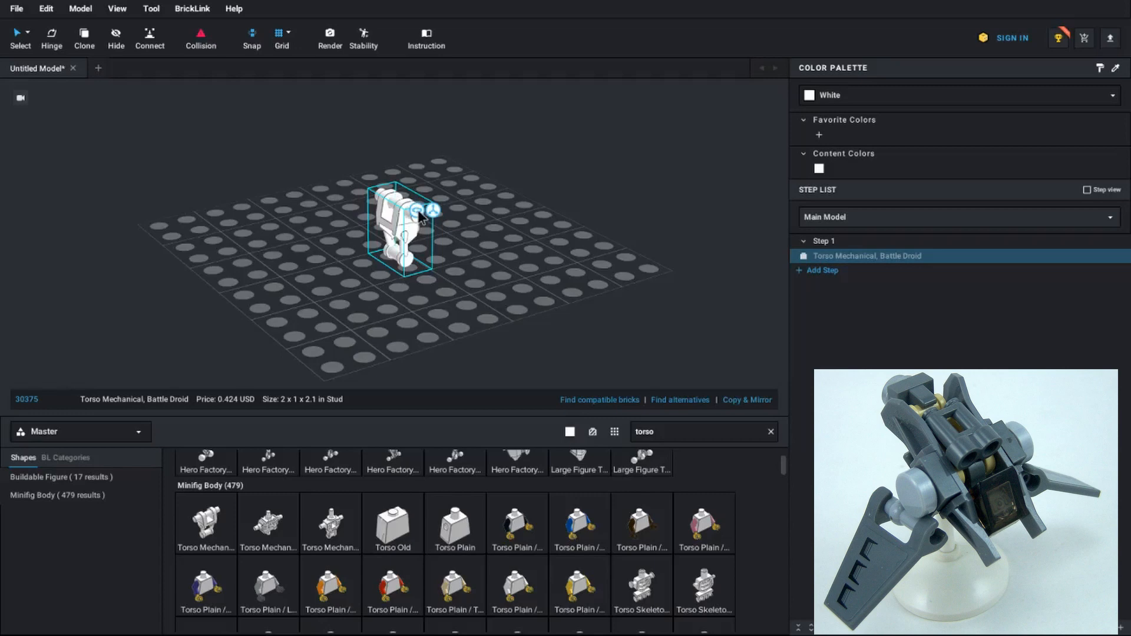
Rotate the battle droid torso onto its back so that its round chest detail faces up
left_click(420, 215)
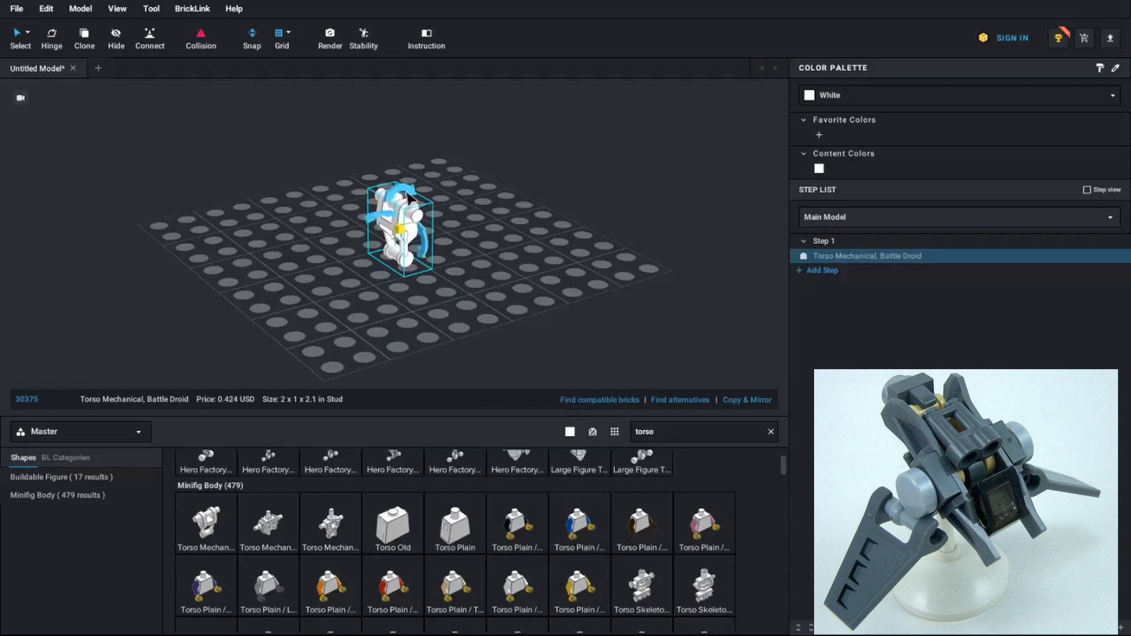
key("Escape")
left_click(418, 216)
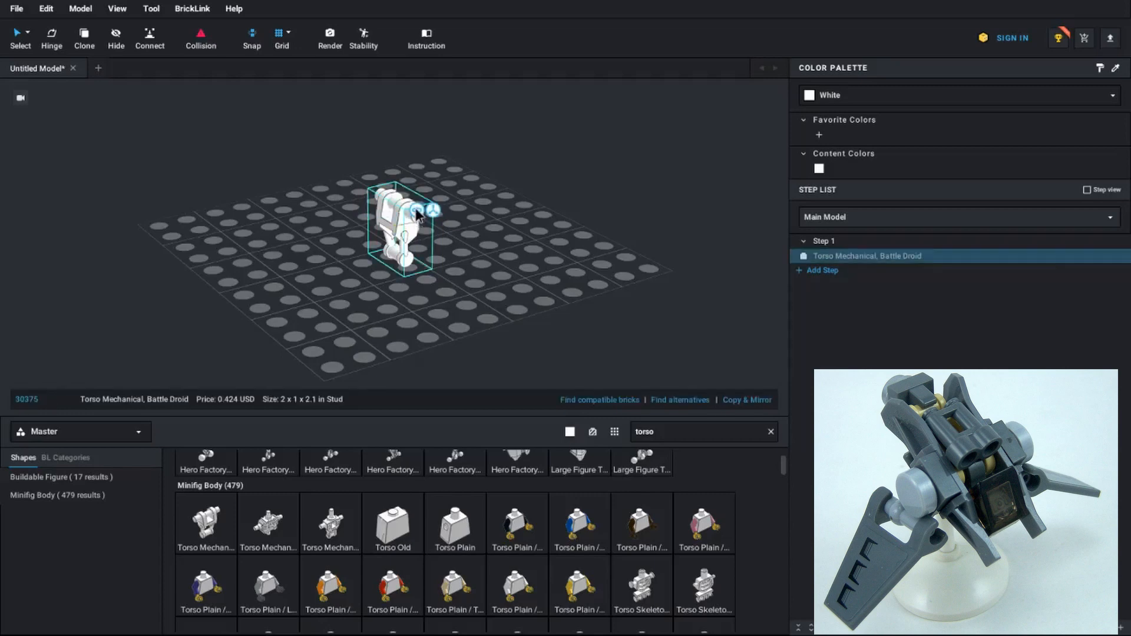
left_click(420, 214)
left_click_drag(406, 193, 363, 217)
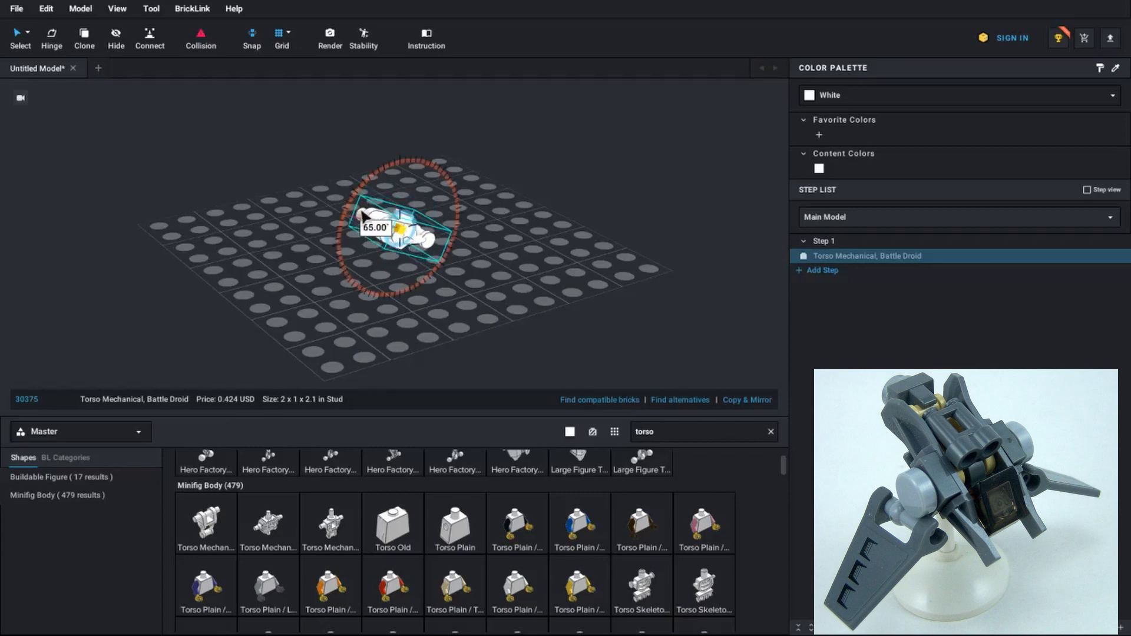
left_click_drag(362, 218, 353, 261)
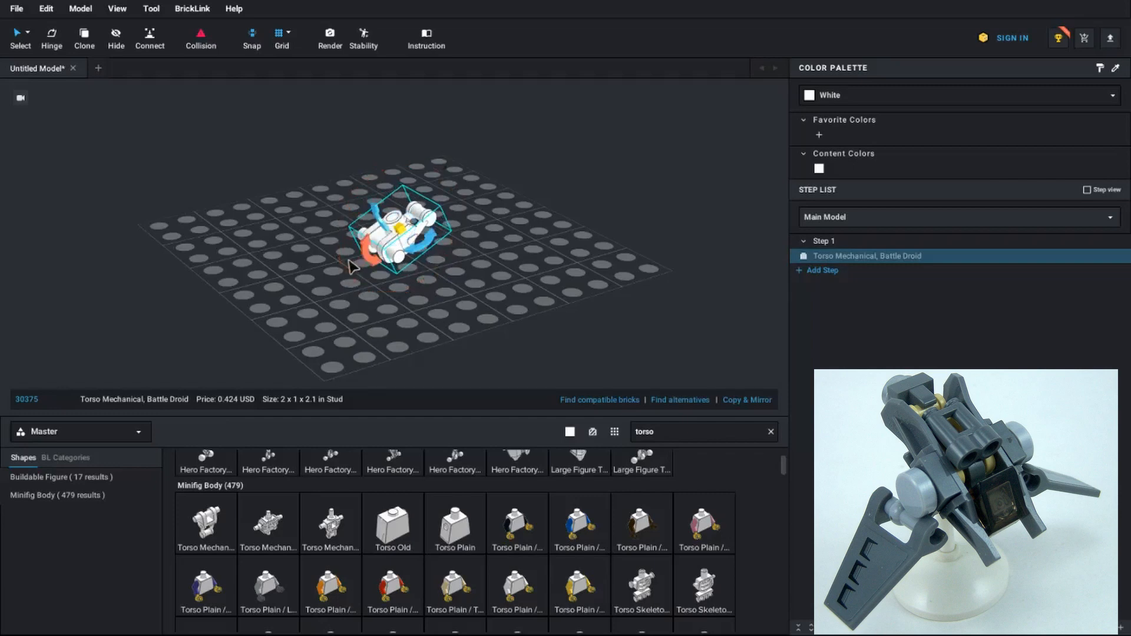
left_click(507, 275)
right_click_drag(507, 274, 587, 281)
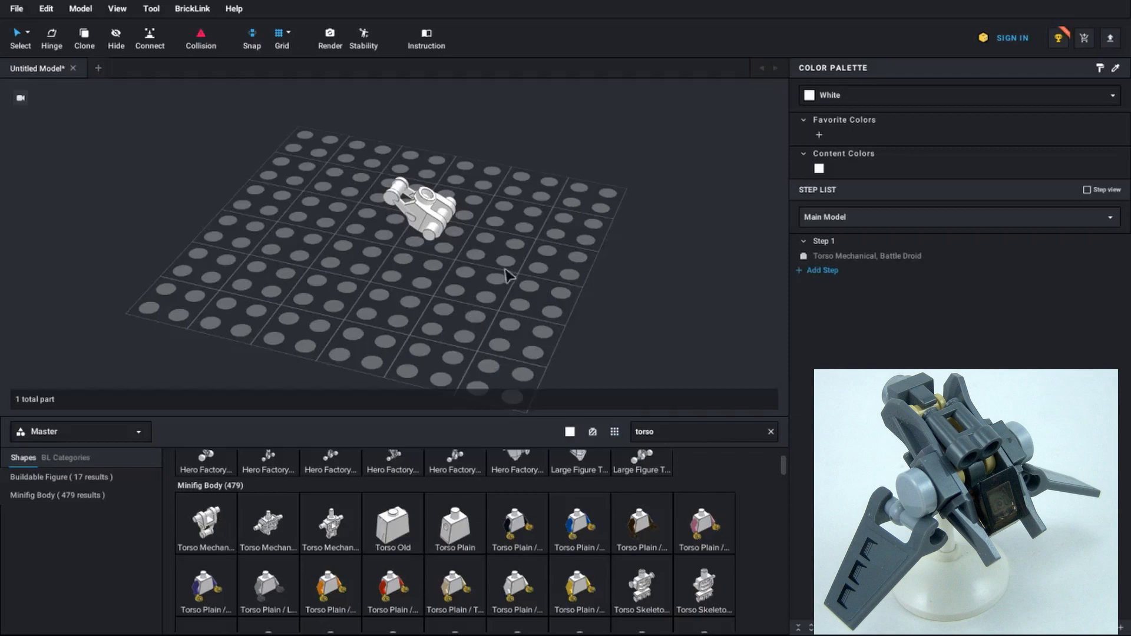
right_click_drag(505, 270, 509, 277)
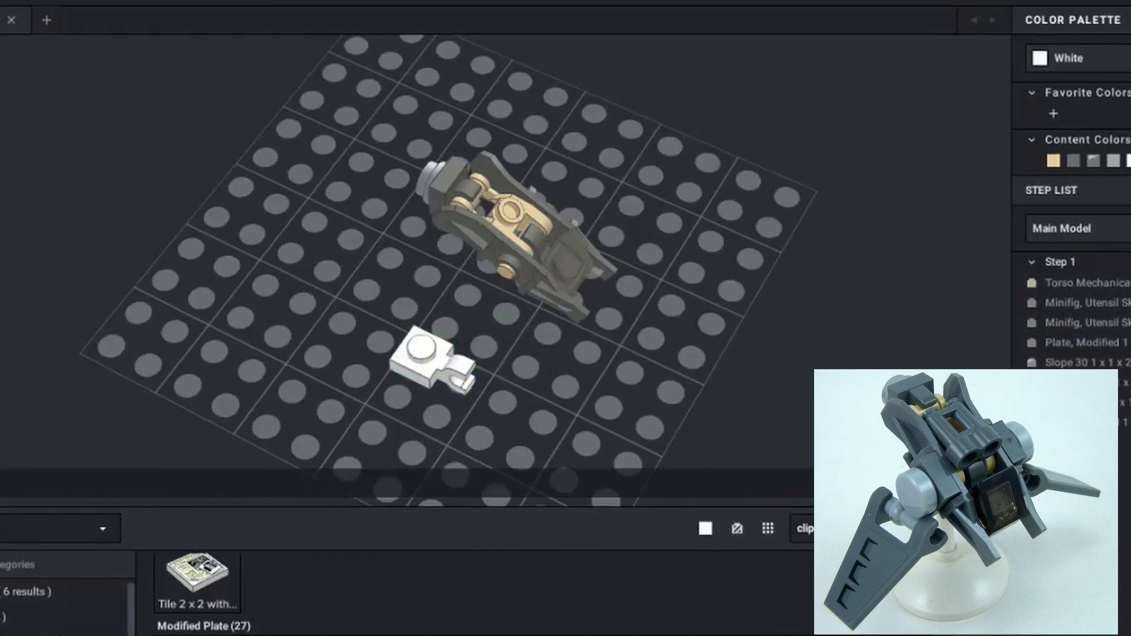
Attach a Plate, Modified 1 x 1 with Clip Vertical and a Tile, Round 1 x 1 on each side of the torso
left_click_drag(434, 359, 471, 331)
right_click_drag(471, 330, 452, 290)
left_click(532, 335)
right_click_drag(554, 348, 480, 361)
left_click(591, 289)
mouse_move(679, 323)
right_mouse_down()
mouse_move(702, 352)
mouse_move(760, 339)
mouse_move(561, 265)
mouse_move(683, 336)
right_mouse_up()
left_click(432, 245)
left_click(243, 348)
right_click_drag(543, 456, 607, 351)
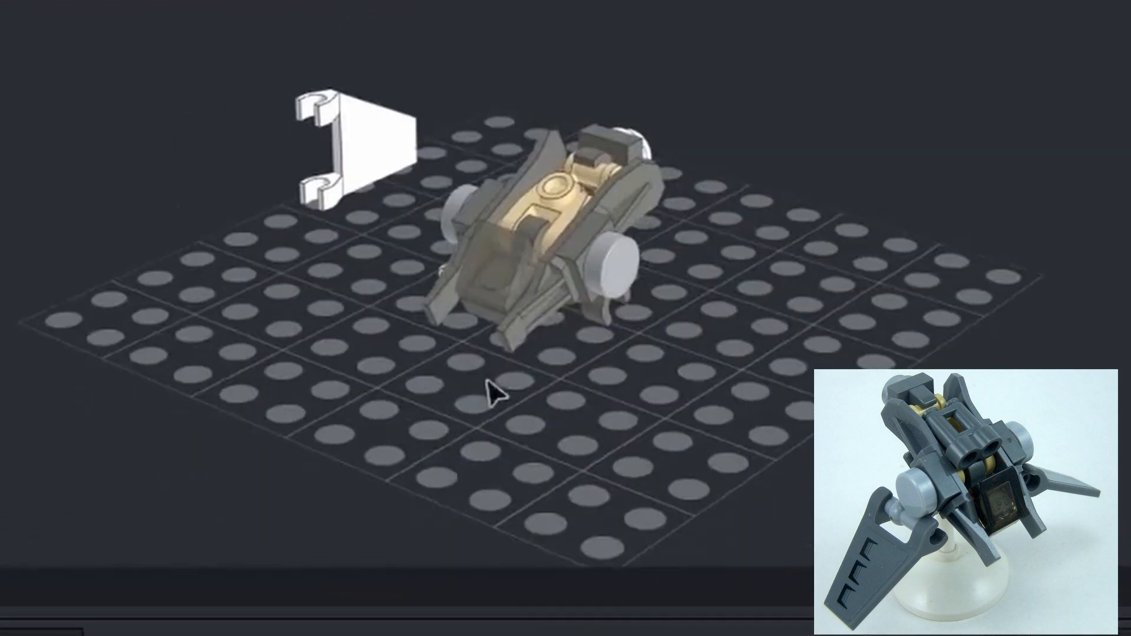
Clip a Flag 2 x 2 Trapezoid onto a Pneumatic T Piece on each side of the fuselage as wings
right_click_drag(493, 392, 678, 307)
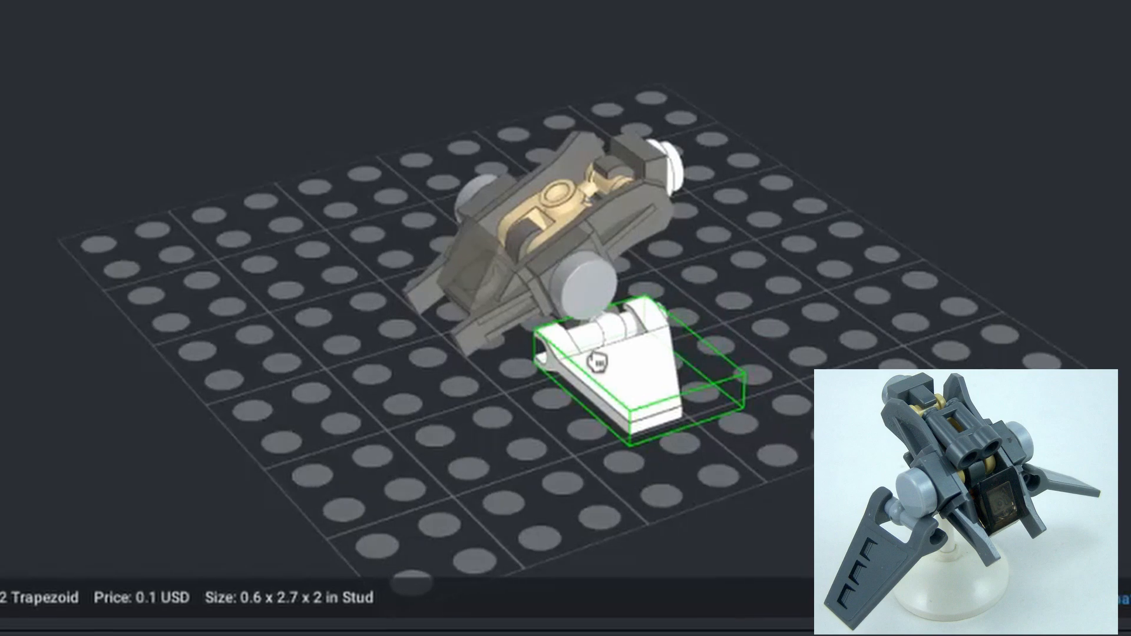
left_click_drag(566, 353, 629, 306)
left_click(871, 348)
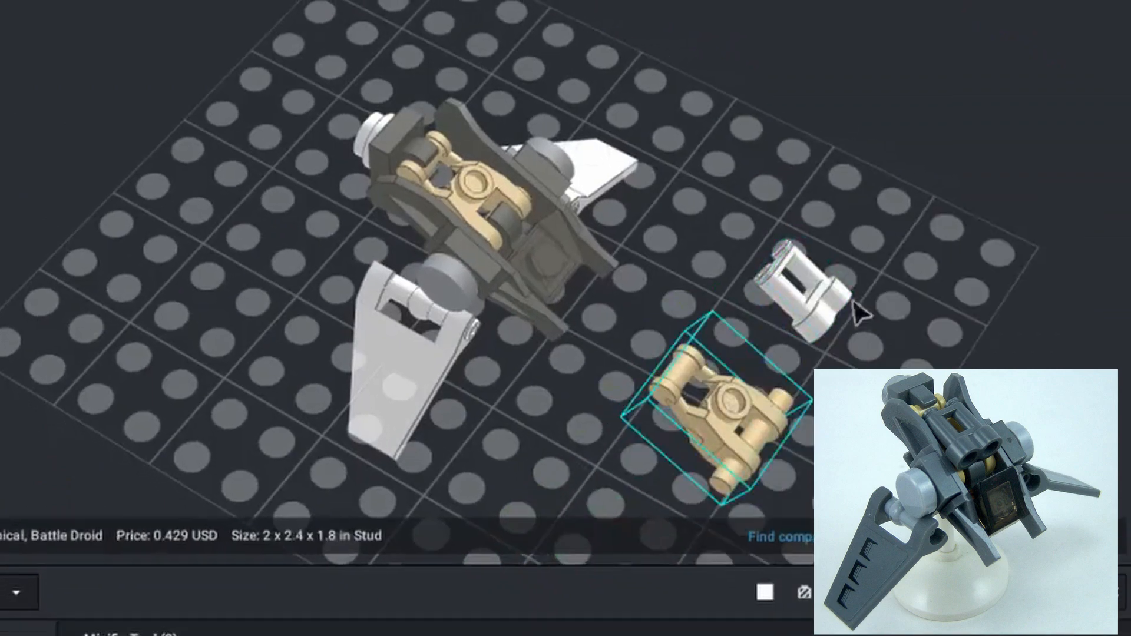
Move the separate tan battle droid torso away from the binoculars to the front edge of the baseplate
right_click_drag(854, 303, 872, 333)
left_click(872, 333)
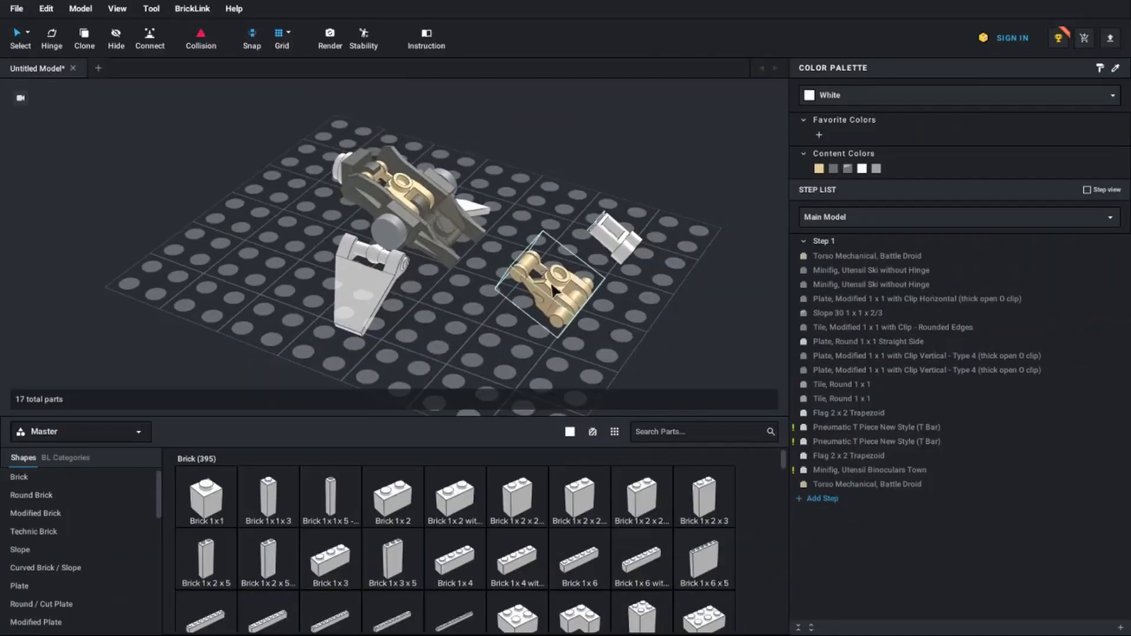
left_click_drag(572, 290, 482, 359)
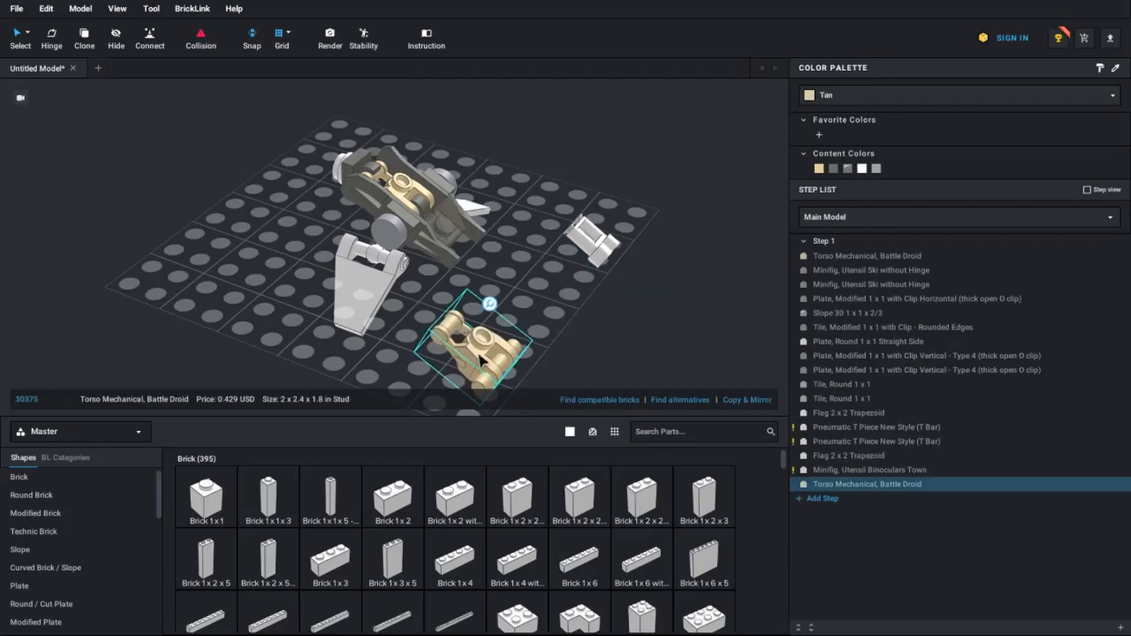
Delete the spare tan battle droid torso from the baseplate's front edge and set the binoculars as the origin
key("Delete")
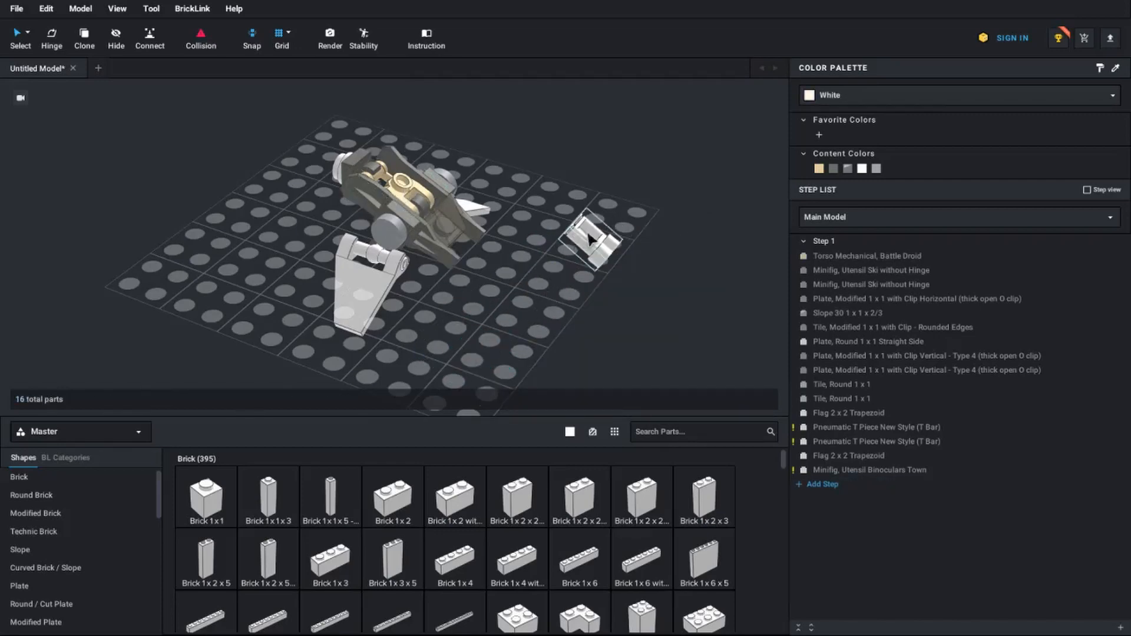
right_click_drag(579, 273, 597, 253)
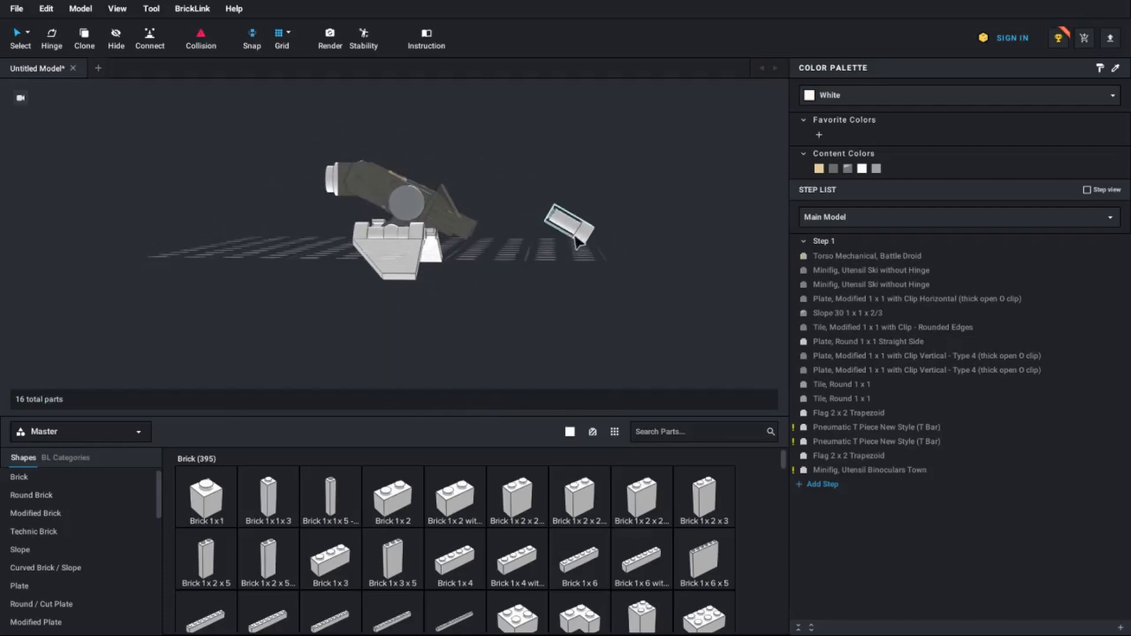
scroll(585, 251, "up", 2)
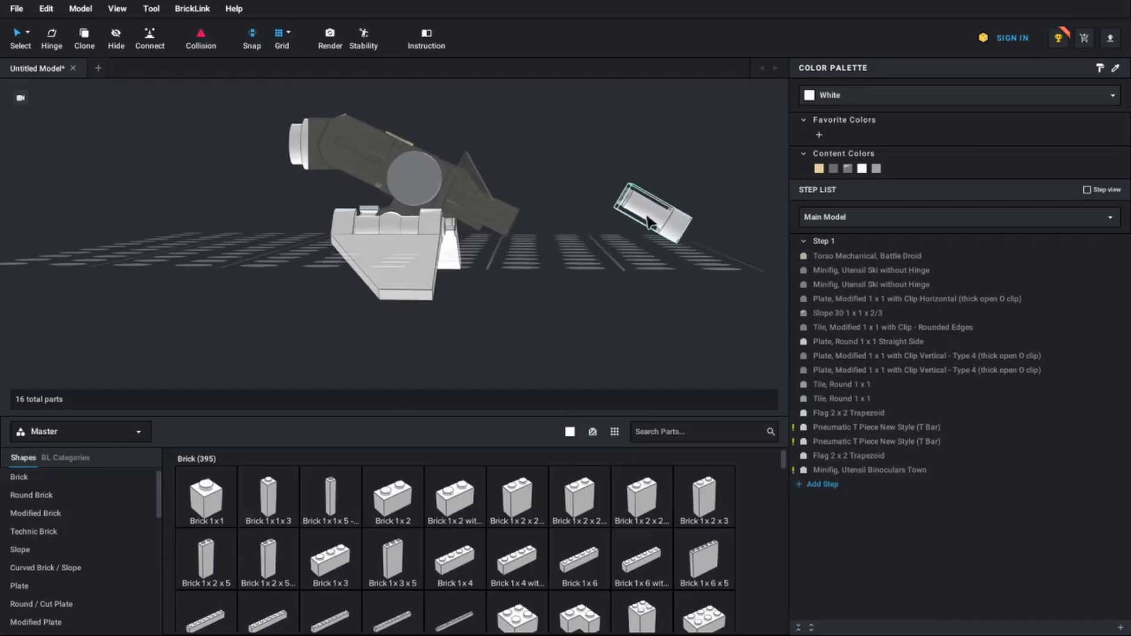
right_click(664, 223)
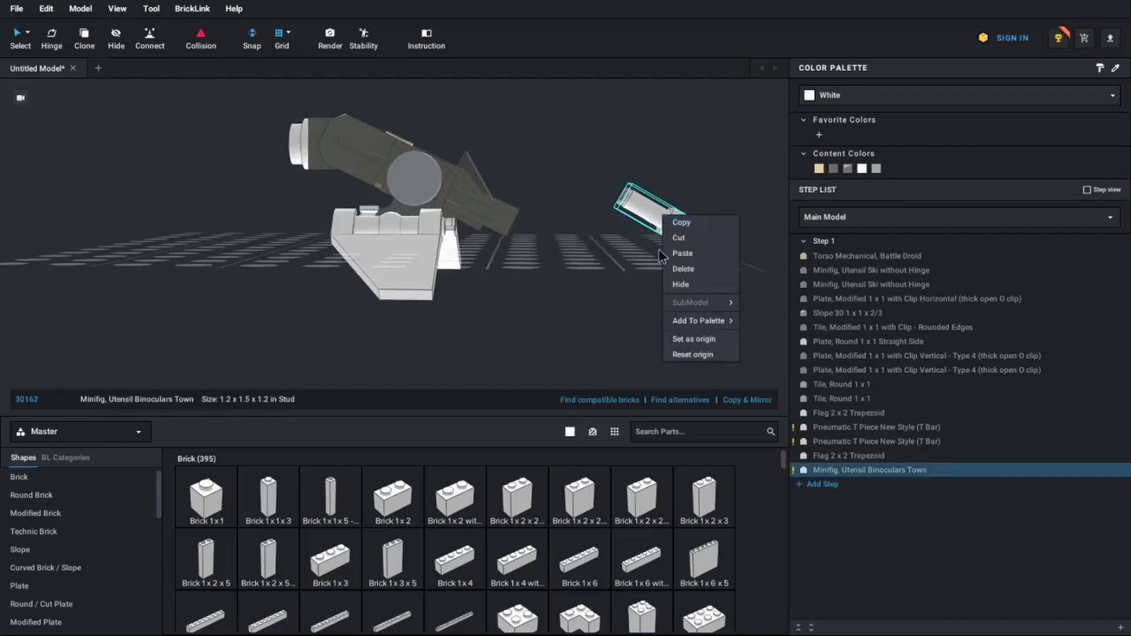
left_click(680, 340)
scroll(446, 310, "up", 5)
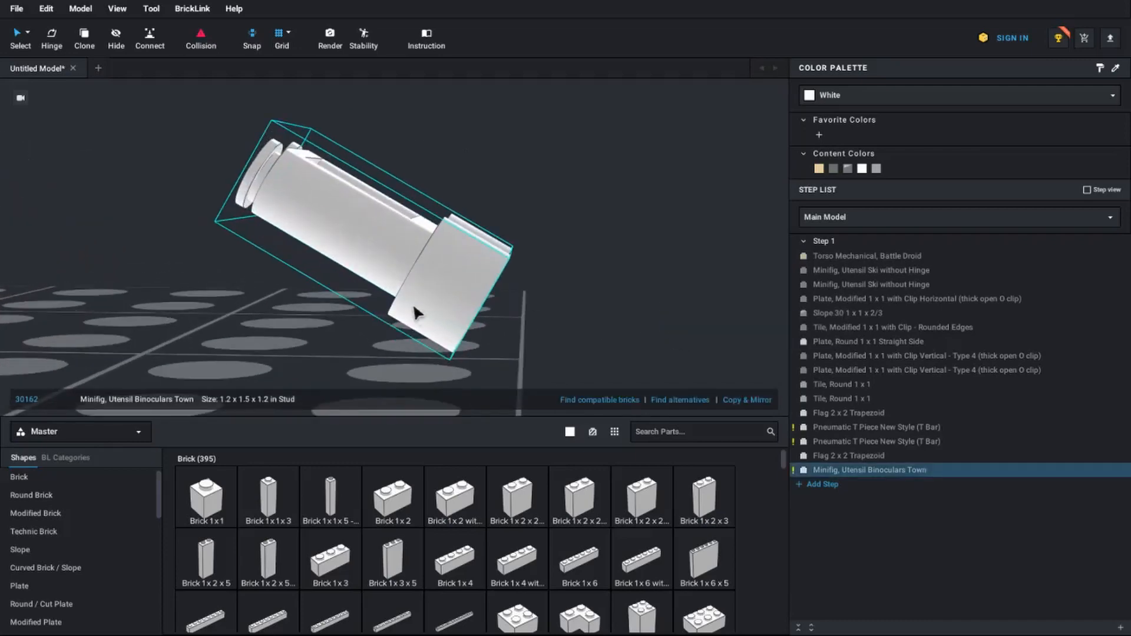
right_click_drag(378, 346, 338, 334)
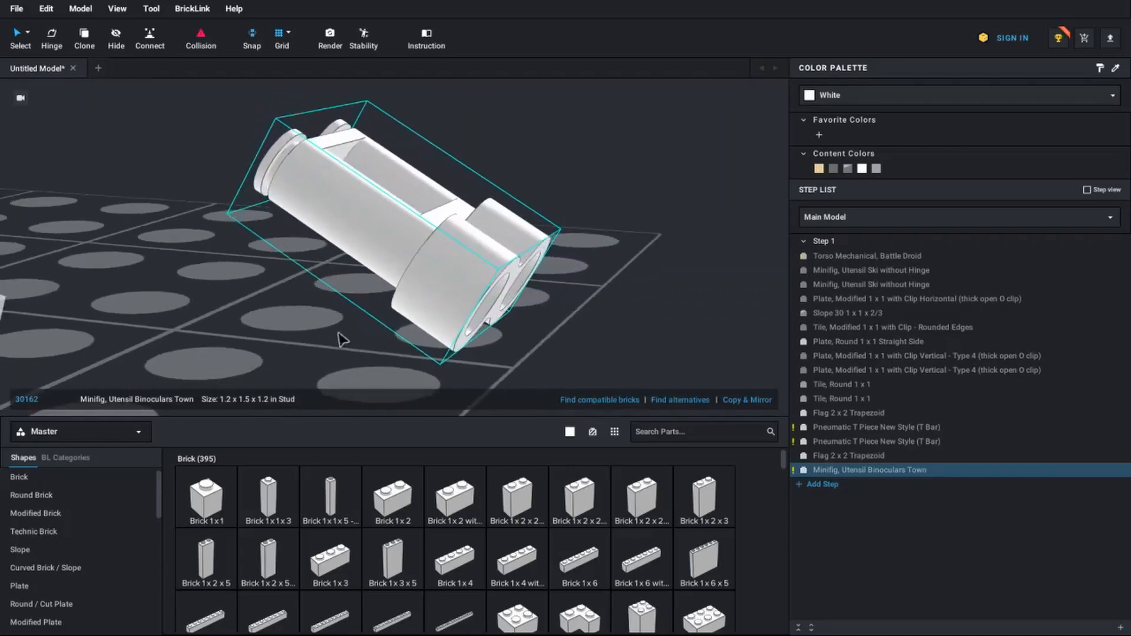
scroll(337, 334, "down", 6)
Set the battle droid torso inside the fuselage as the origin
left_click(145, 177)
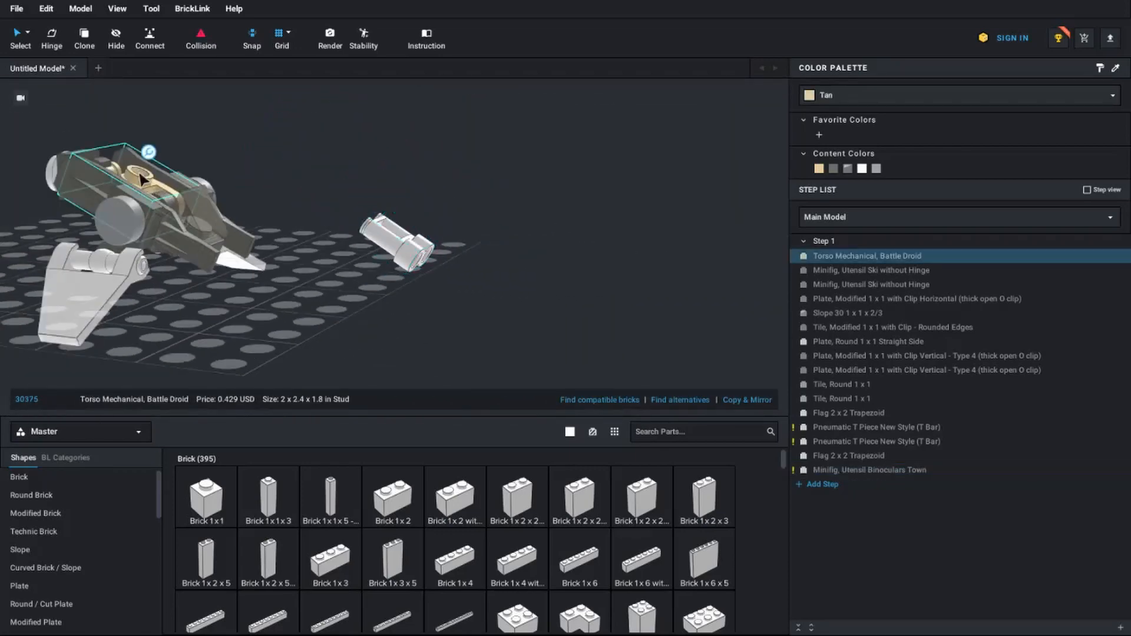
right_click(142, 173)
left_click(173, 311)
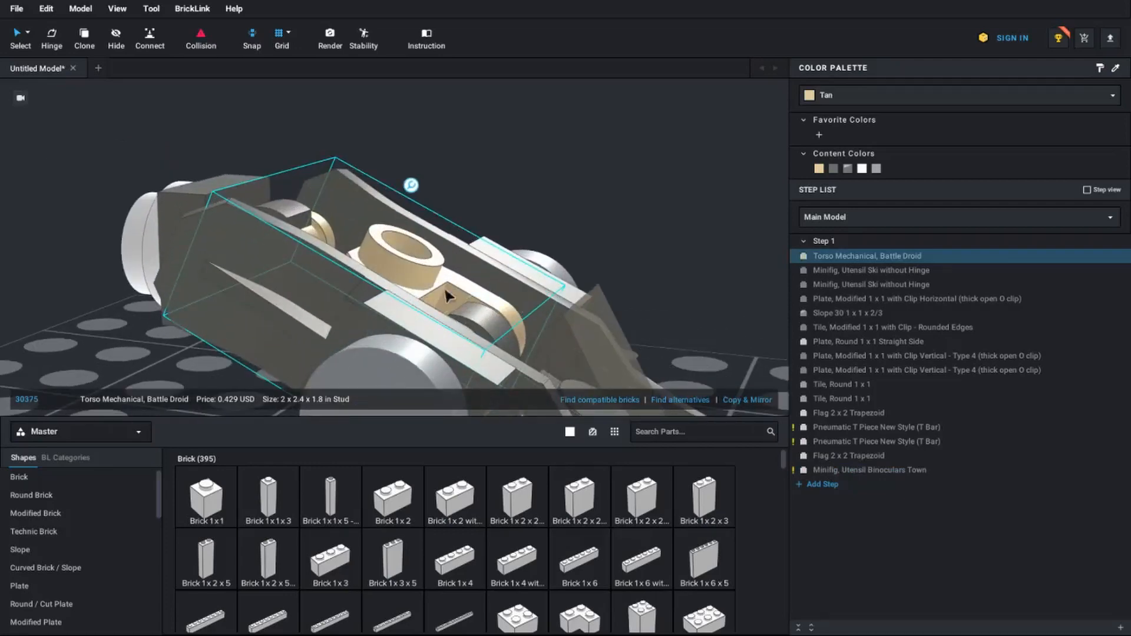
scroll(716, 392, "down", 5)
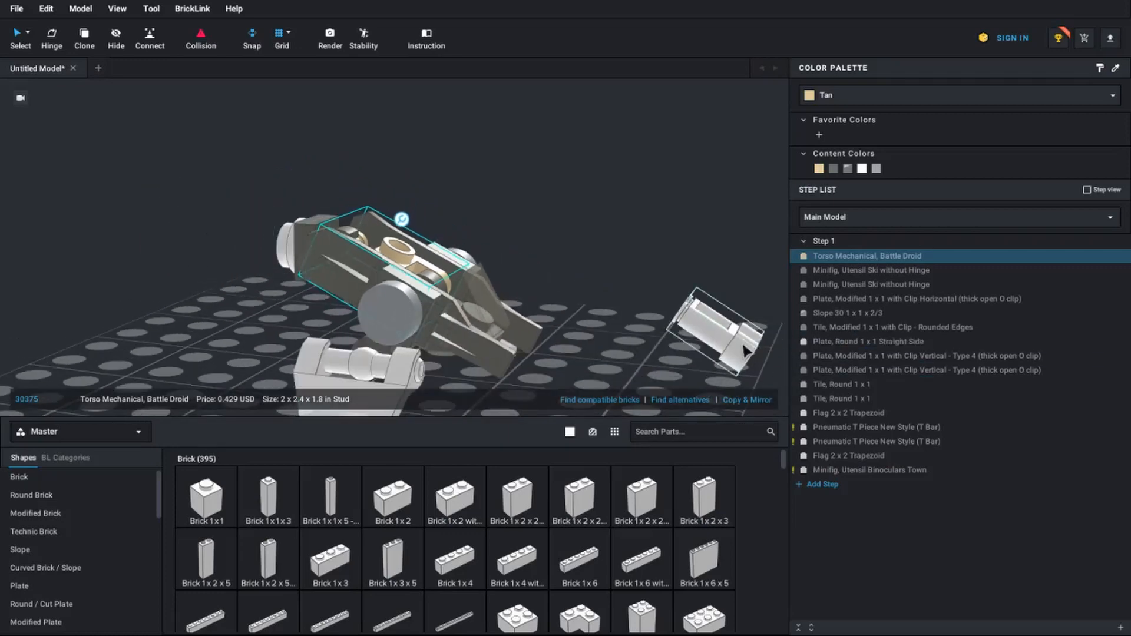
Move the loose binoculars across the baseplate closer to the fuselage
left_click(730, 351)
left_click_drag(724, 348, 660, 321)
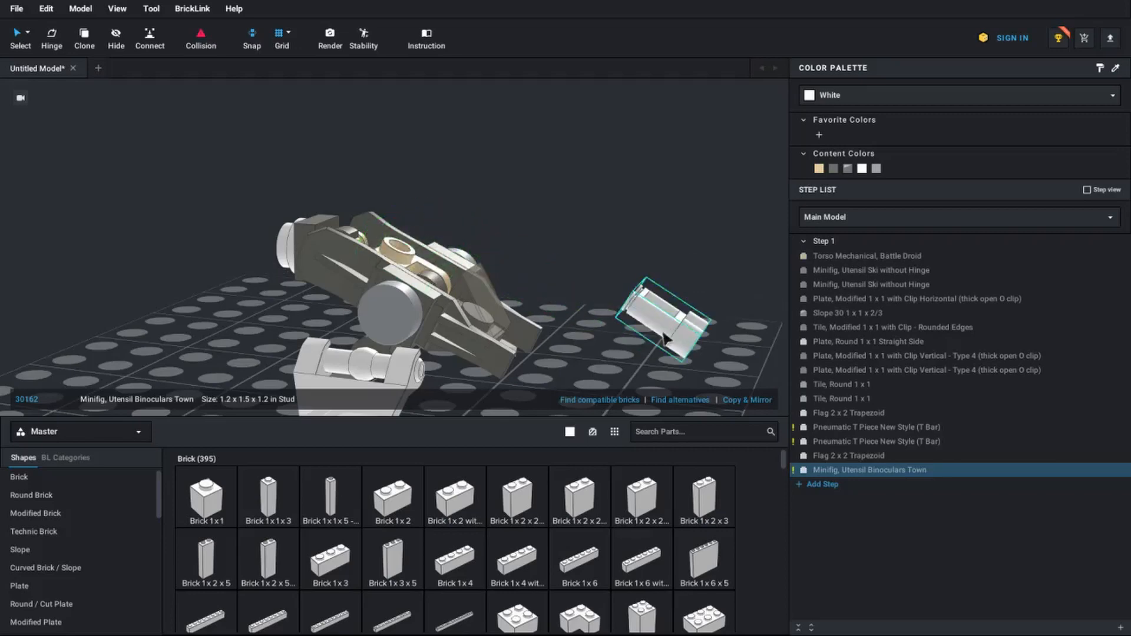
left_click(401, 255)
mouse_move(406, 231)
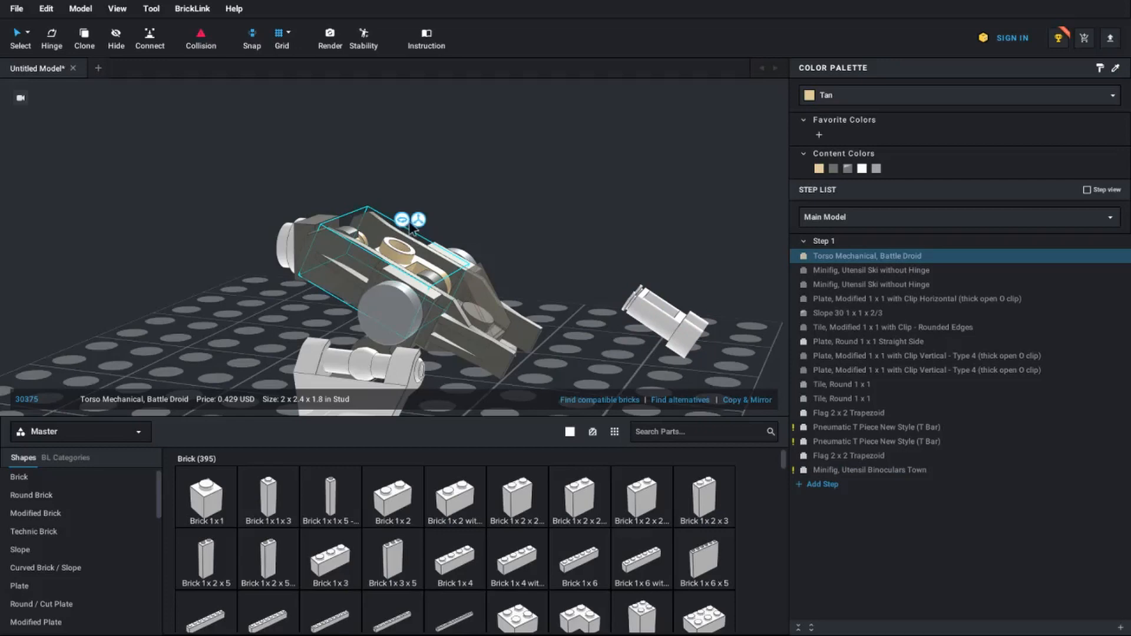
left_click(419, 221)
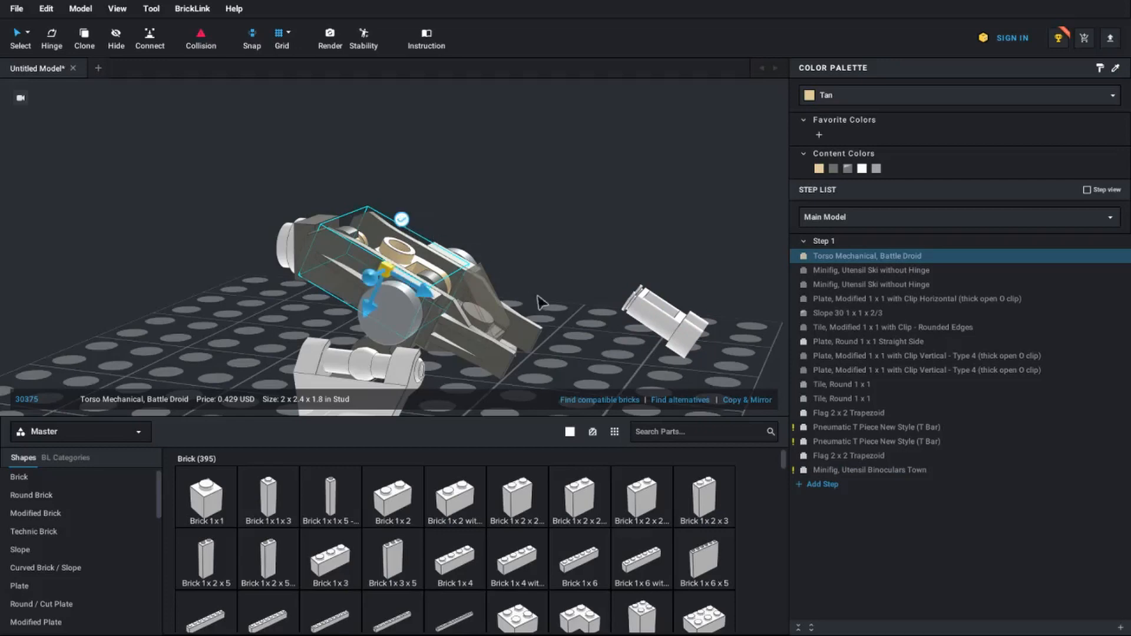
left_click_drag(660, 357, 645, 318)
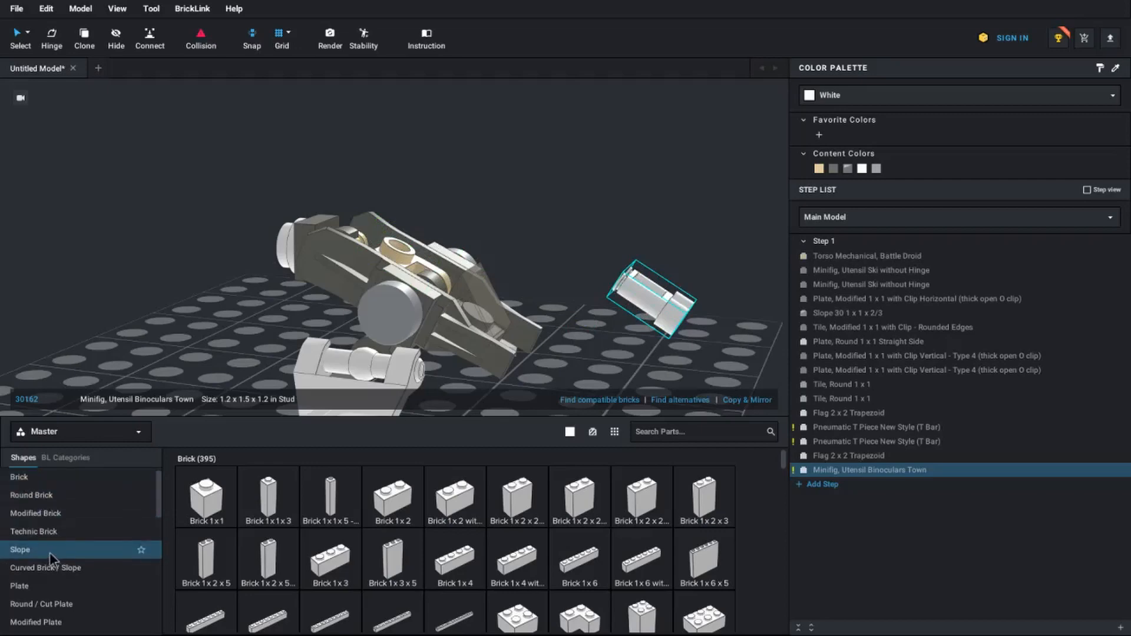
Find a Plate 1 x 1 in the parts library and attach it to the torso's round chest detail
left_click(37, 498)
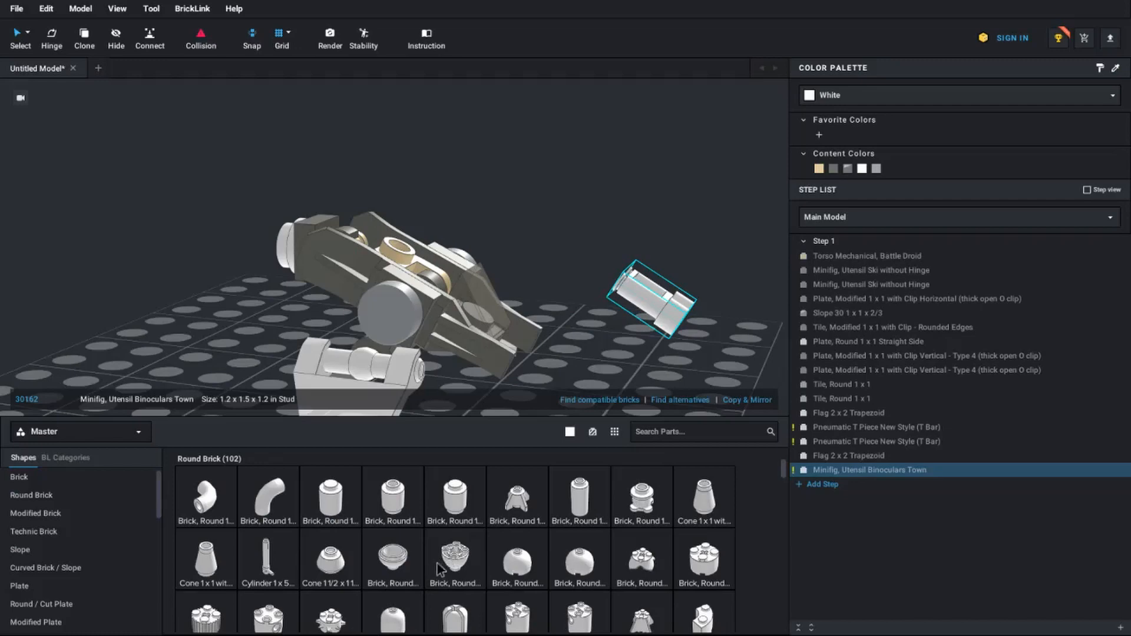
scroll(437, 569, "down", 1)
scroll(354, 557, "up", 2)
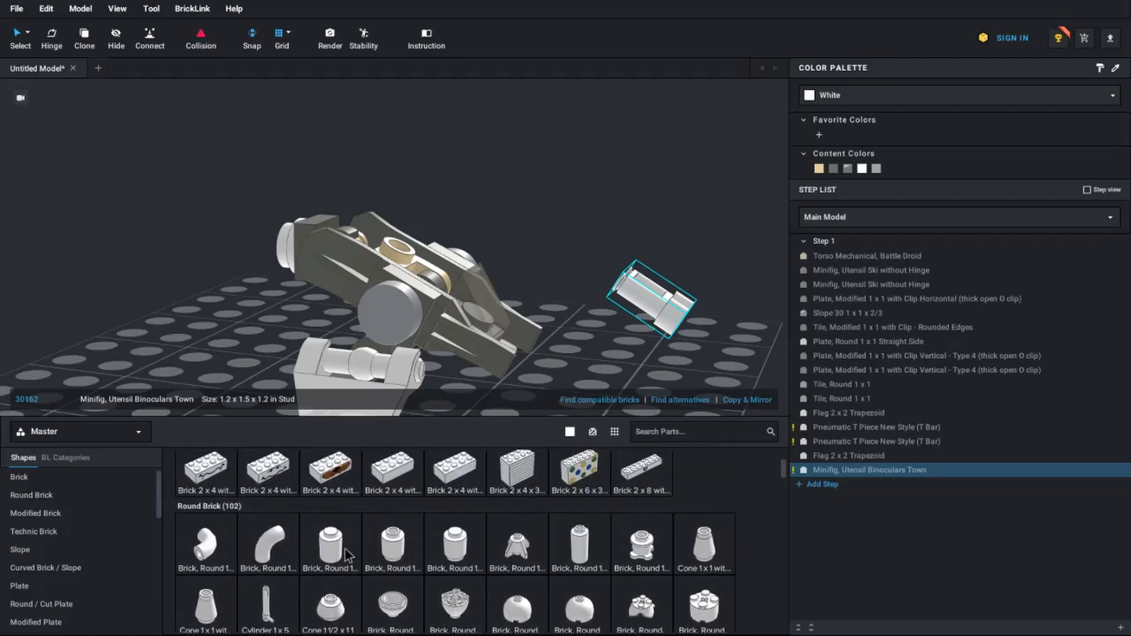
left_click(29, 583)
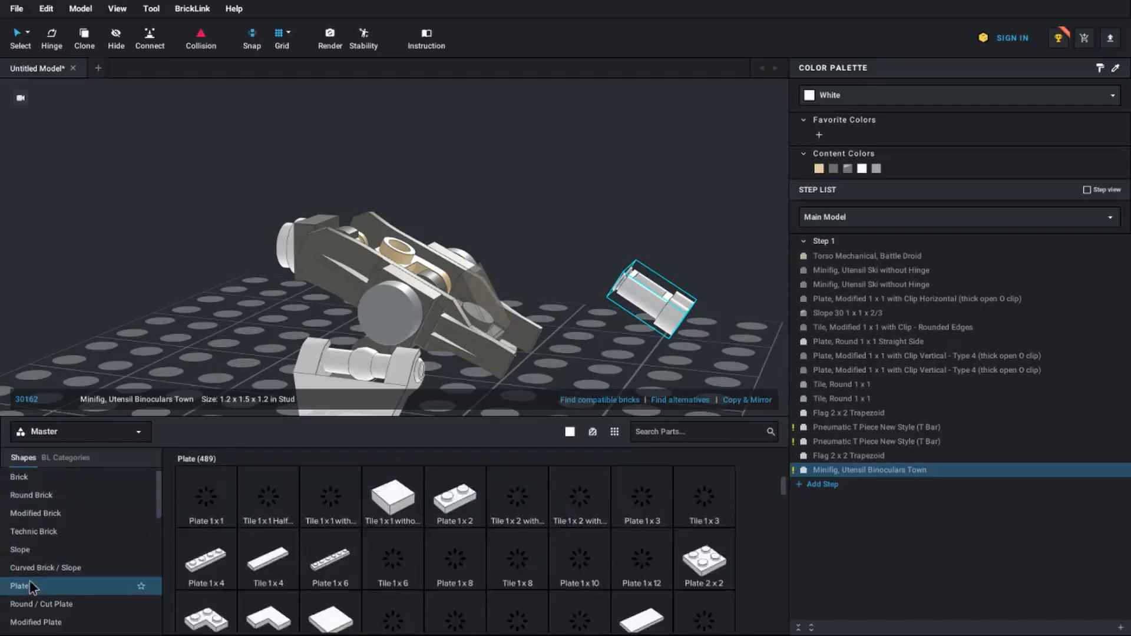
left_click_drag(219, 505, 410, 251)
Attach the binoculars on top of the Plate 1 x 1 and delete the plate beneath them
left_click_drag(669, 305, 420, 246)
left_click(410, 268)
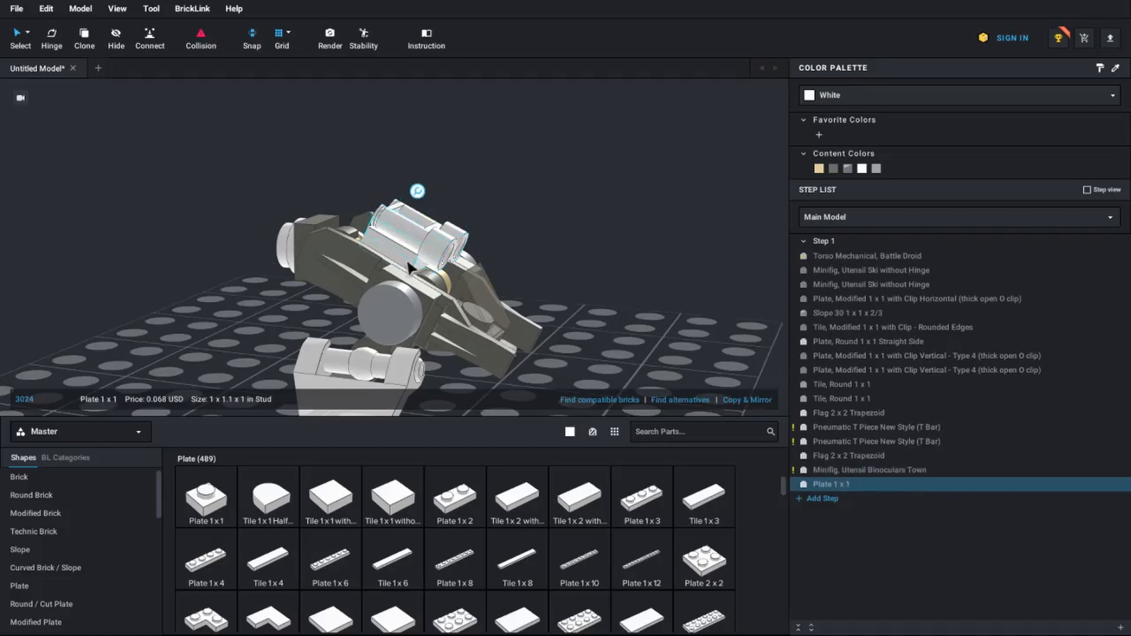
Lower the binoculars along their upward axis until they rest in the torso between the two skis
left_click(411, 249)
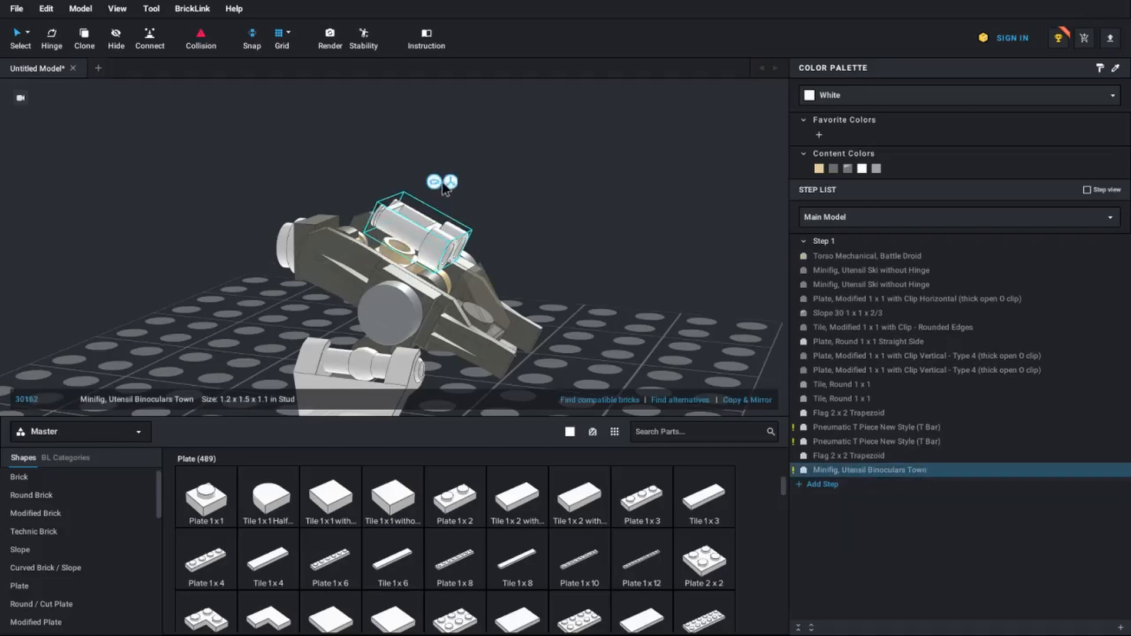
left_click(435, 181)
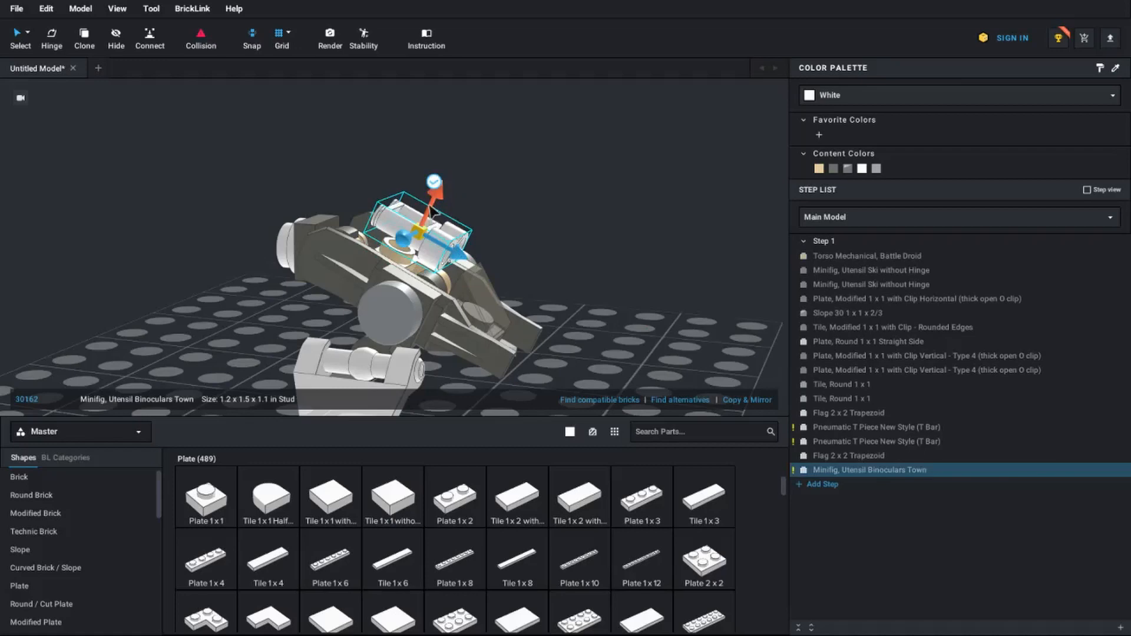
left_click(433, 210)
left_click(435, 213)
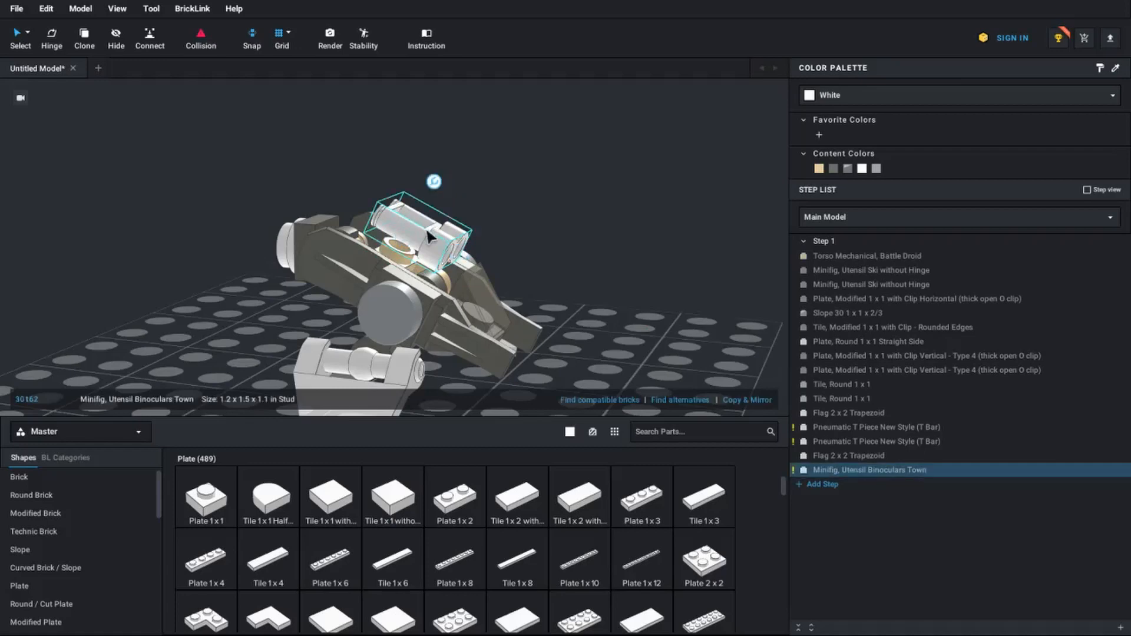
left_click(434, 181)
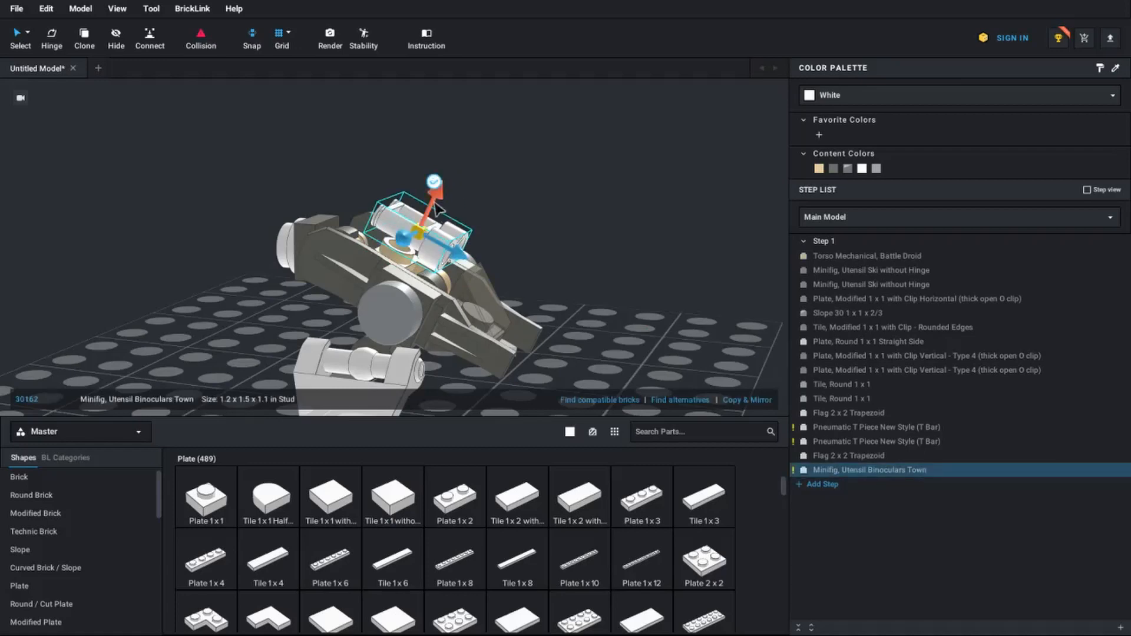
key("s")
key("w")
key("s")
key("w")
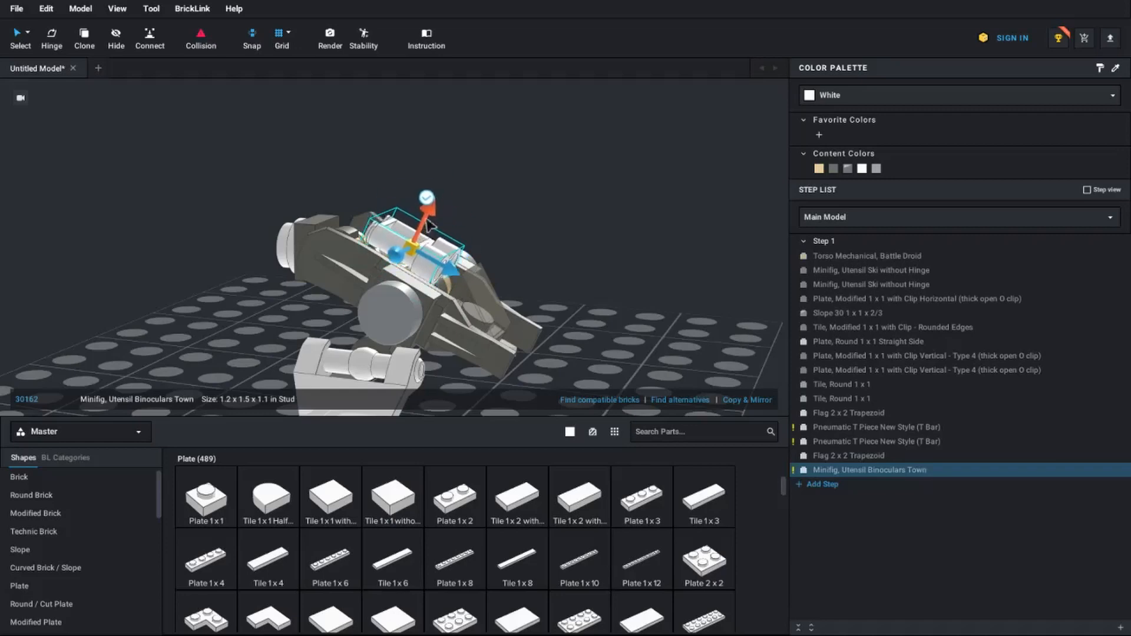
key("s")
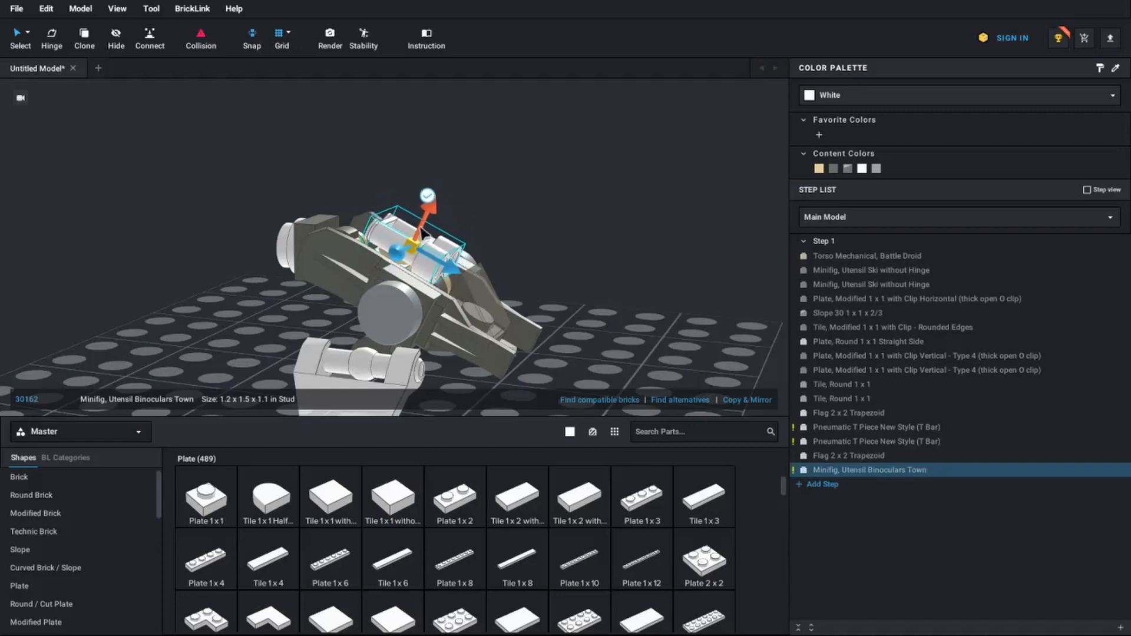
right_click_drag(424, 233, 407, 250)
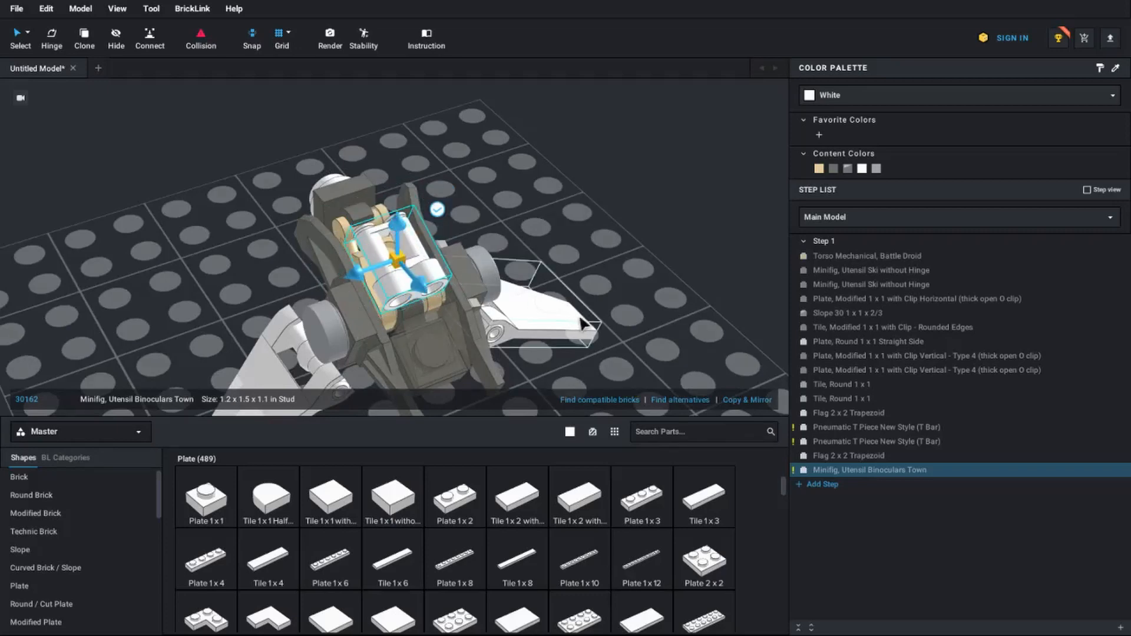
left_click(579, 232)
Recolor the binoculars and both Flag 2 x 2 Trapezoid wings Dark Bluish Gray
right_click_drag(578, 232, 586, 328)
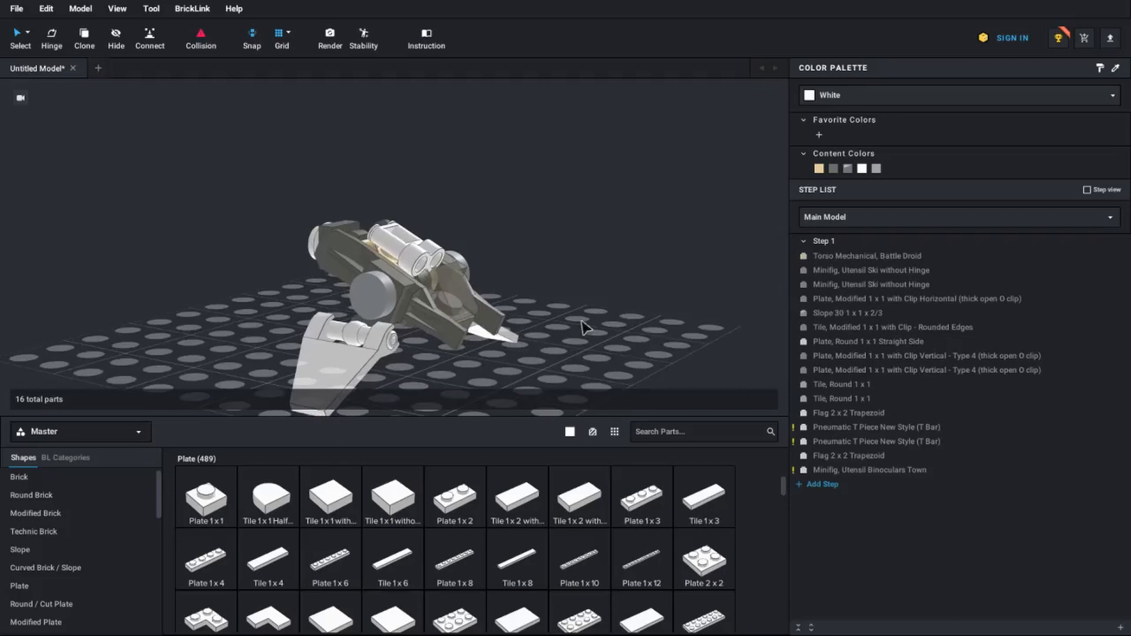
mouse_move(564, 370)
right_mouse_down()
mouse_move(568, 358)
mouse_move(556, 373)
right_mouse_up()
scroll(516, 361, "down", 3)
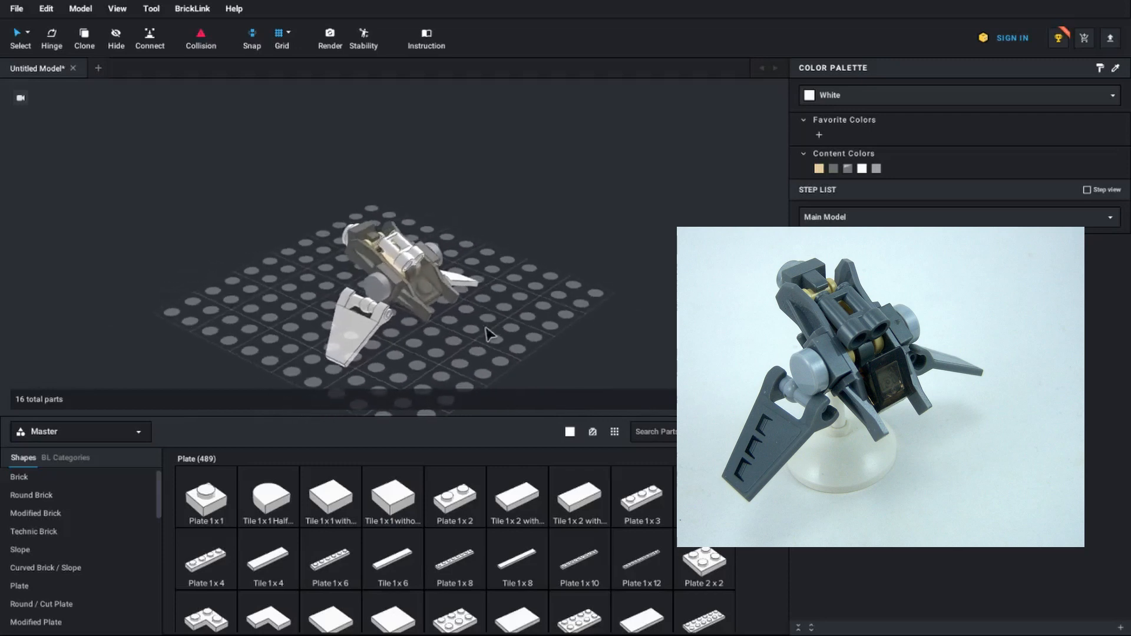
right_click_drag(480, 329, 478, 334)
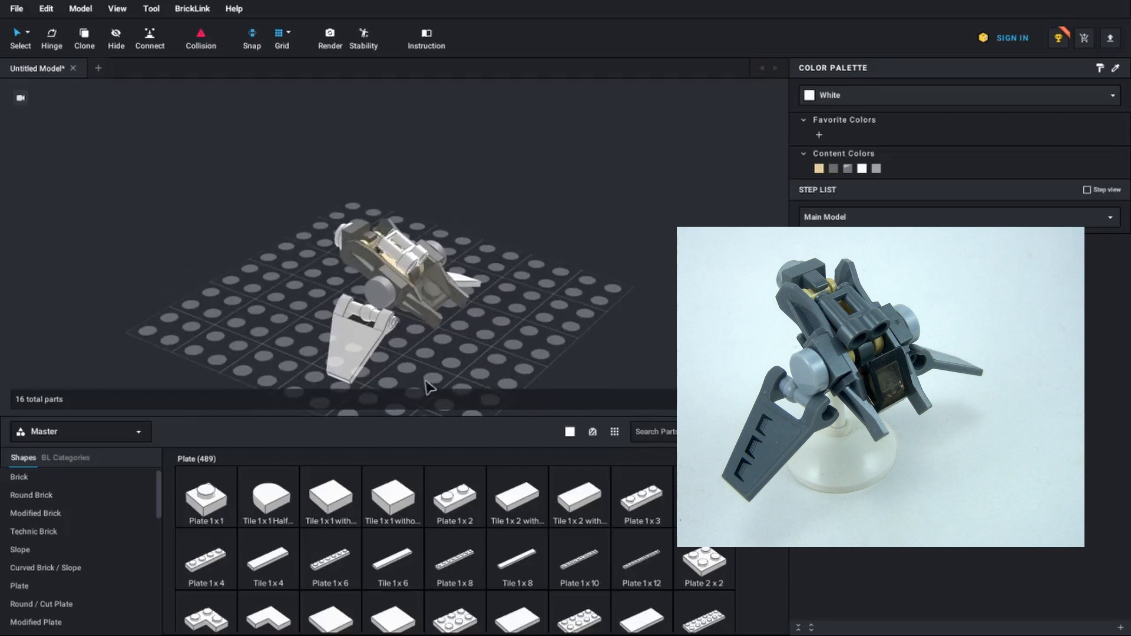
right_click_drag(482, 349, 719, 346)
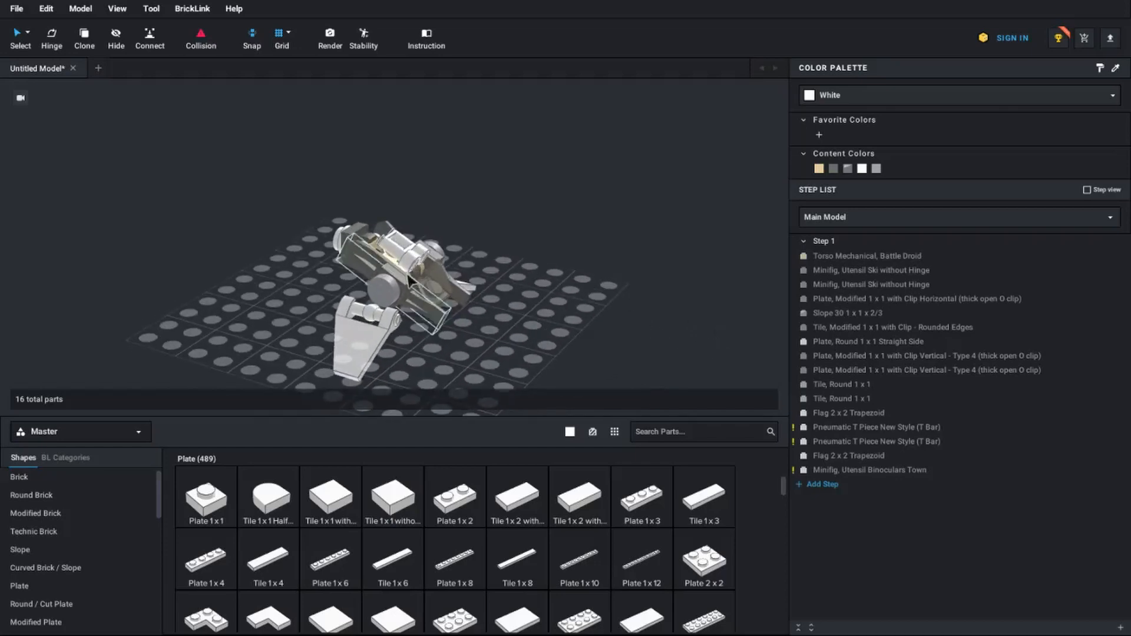
left_click(422, 252)
left_click(967, 99)
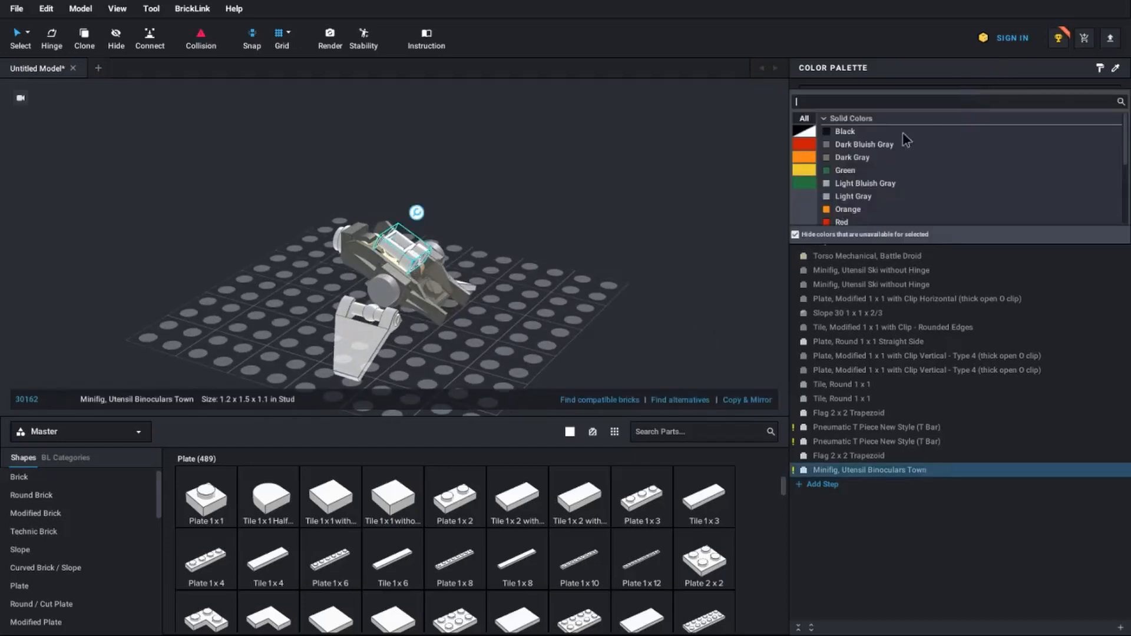
left_click(864, 144)
left_click(370, 321)
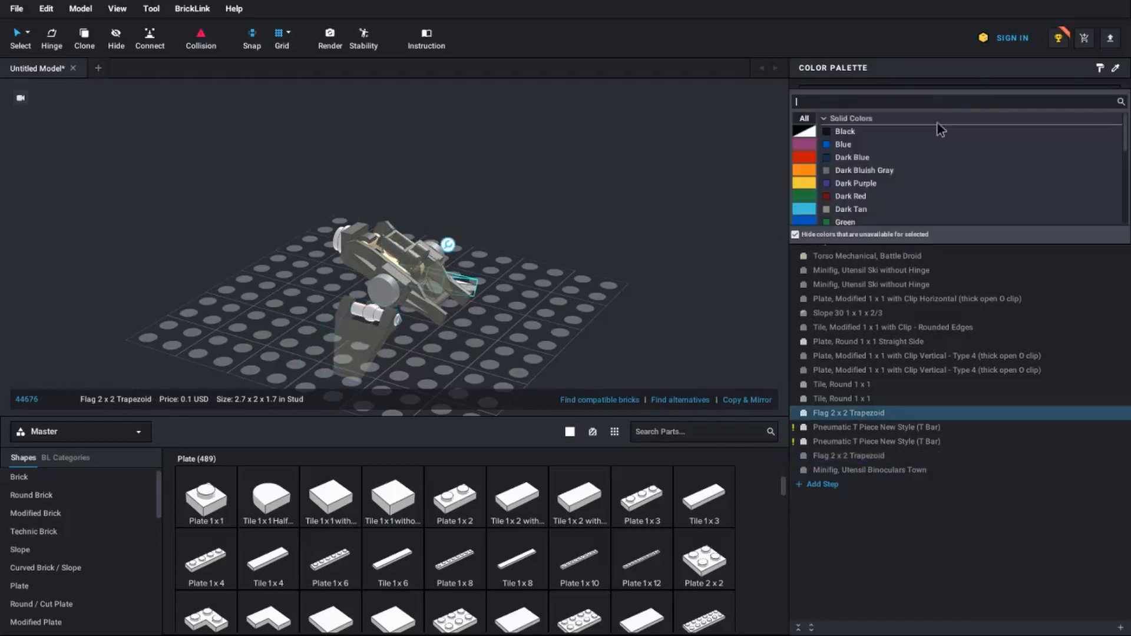
Recolor both Pneumatic T Pieces that hold the wings Light Bluish Gray
left_click(367, 316)
right_click_drag(564, 293, 471, 330)
left_click(439, 303, "ctrl")
left_click(852, 96)
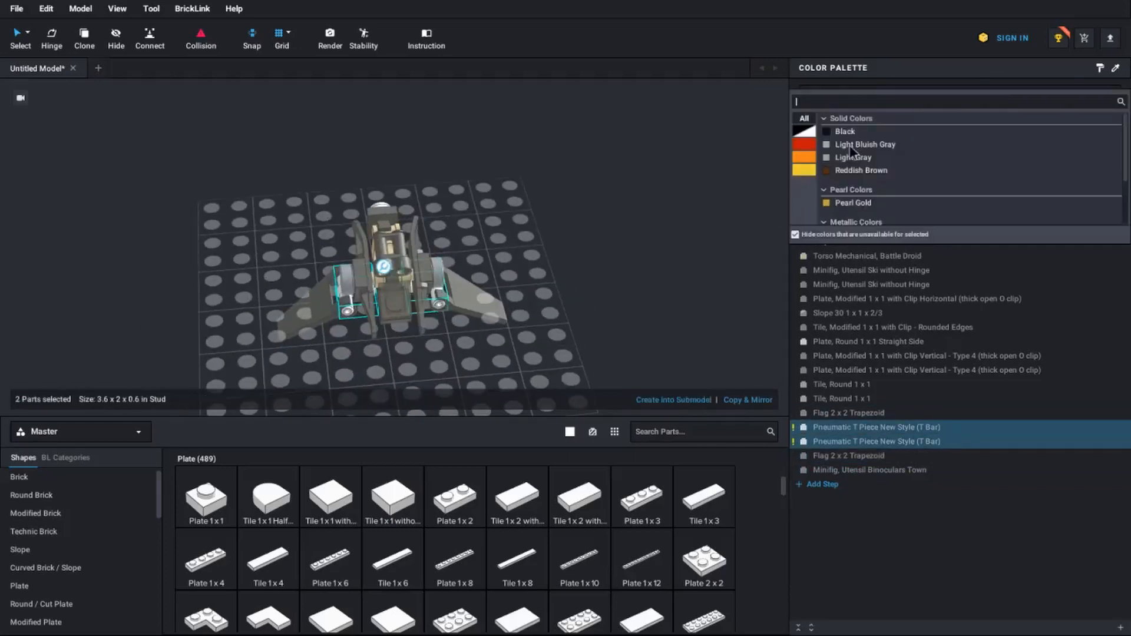
left_click(853, 145)
Recolor the white Plate, Round 1 x 1 at the end of the fuselage gray
left_click(382, 209)
left_click(852, 97)
scroll(851, 142, "down", 3)
left_click(852, 145)
left_click(533, 300)
right_click_drag(533, 299, 582, 251)
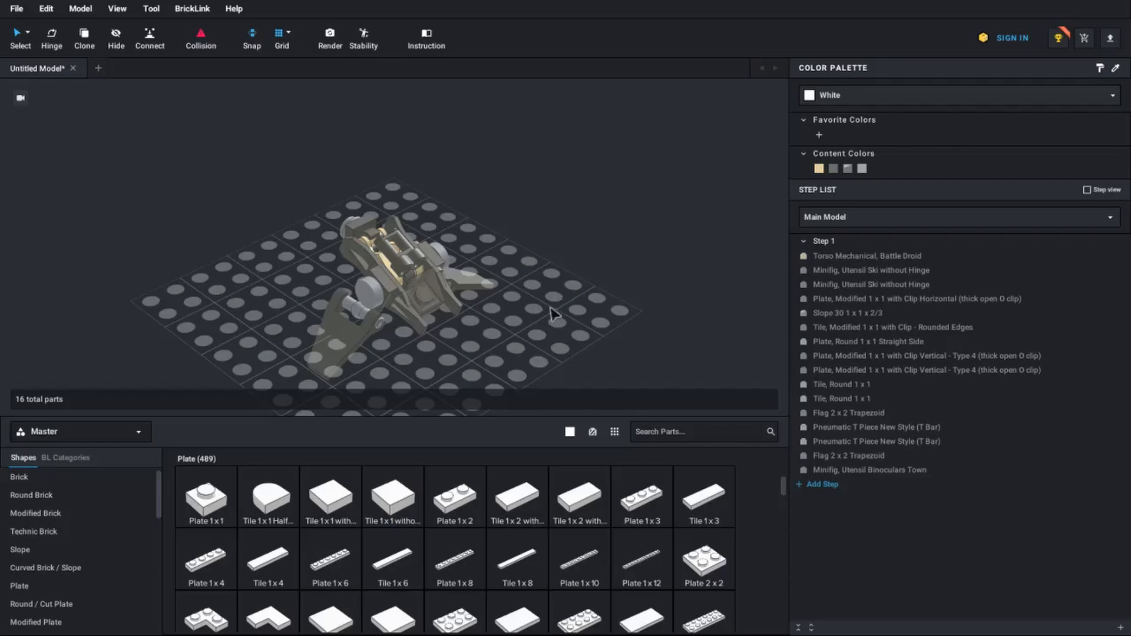
left_click(356, 325)
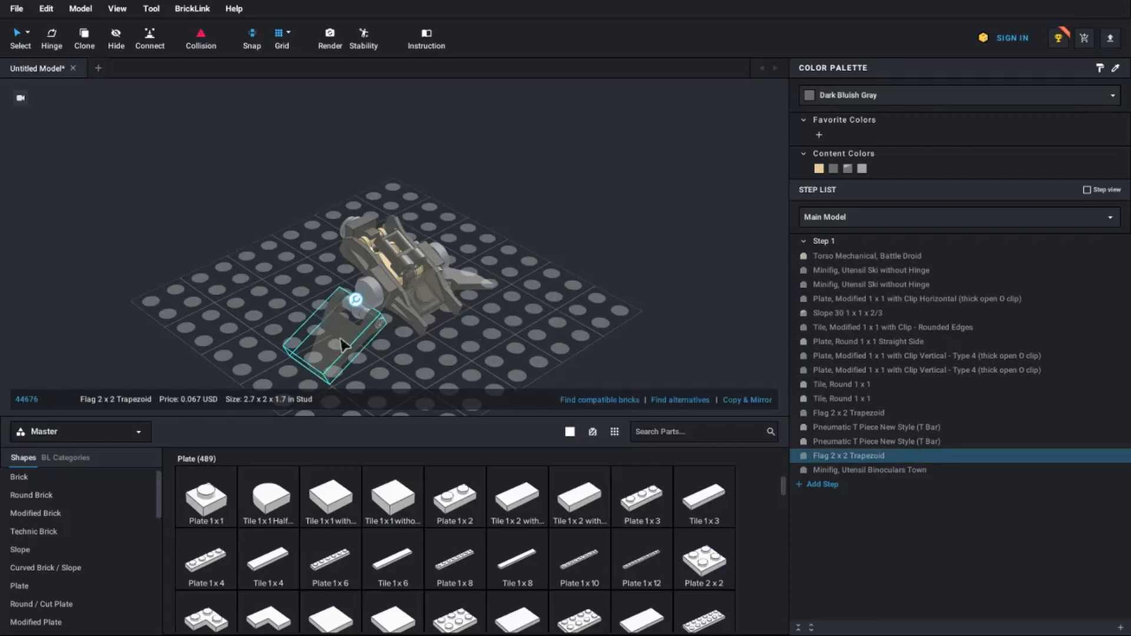
left_click(970, 97)
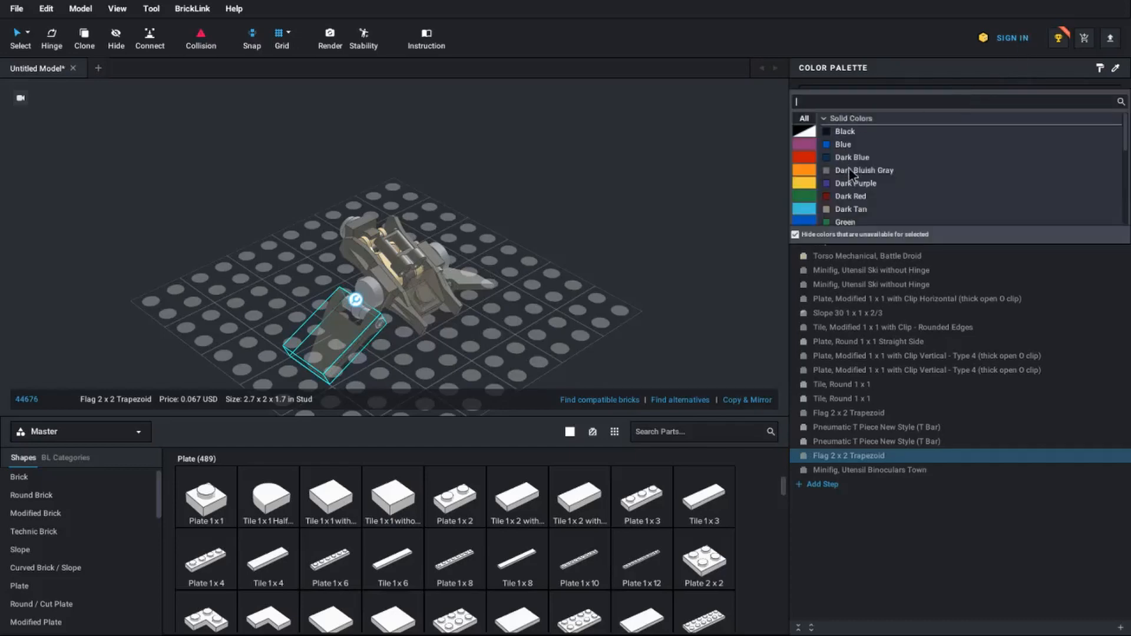
left_click(493, 366)
right_click_drag(489, 329, 720, 330)
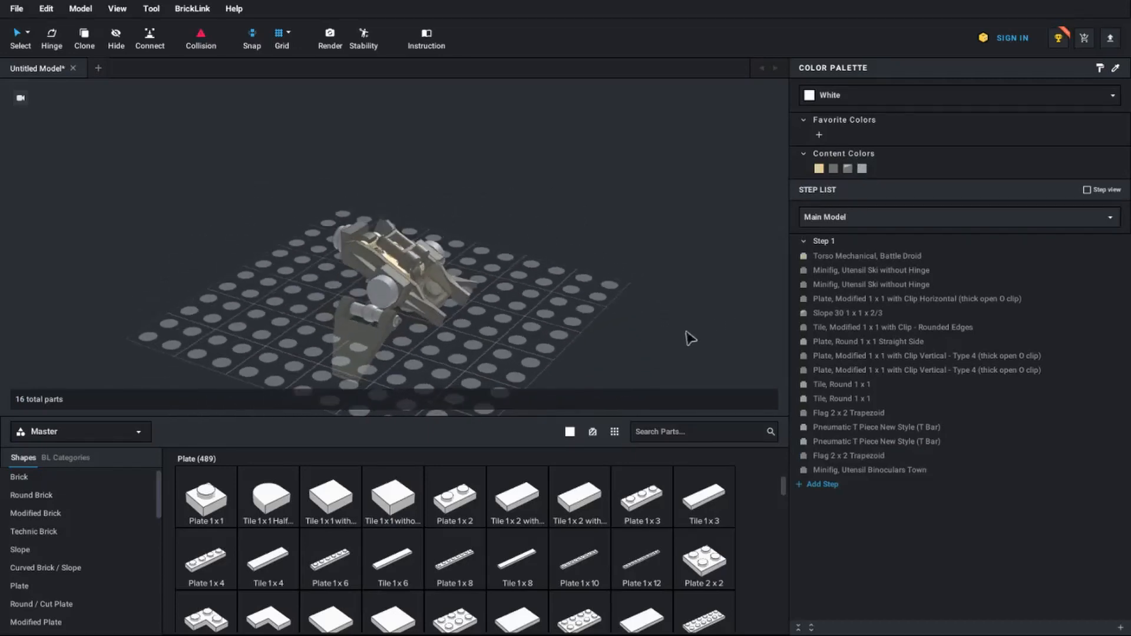
Shift all 16 parts of the starfighter together a short distance across the baseplate and clear the selection
right_click_drag(448, 382, 462, 361)
right_click_drag(482, 320, 521, 317)
left_click_drag(251, 191, 568, 409)
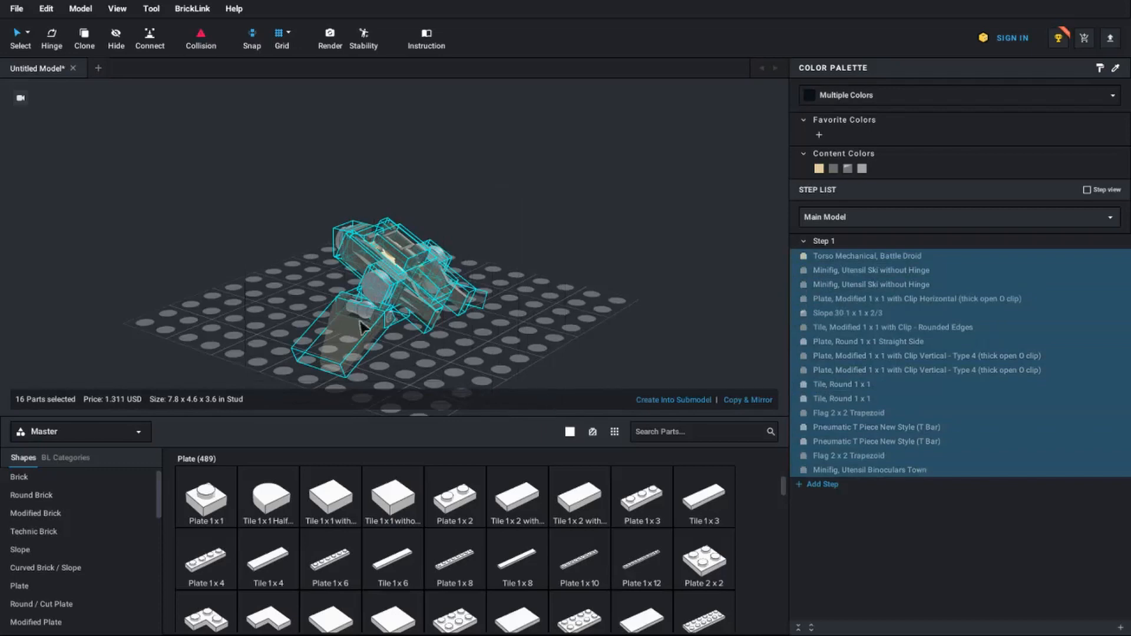
left_click_drag(353, 338, 377, 312)
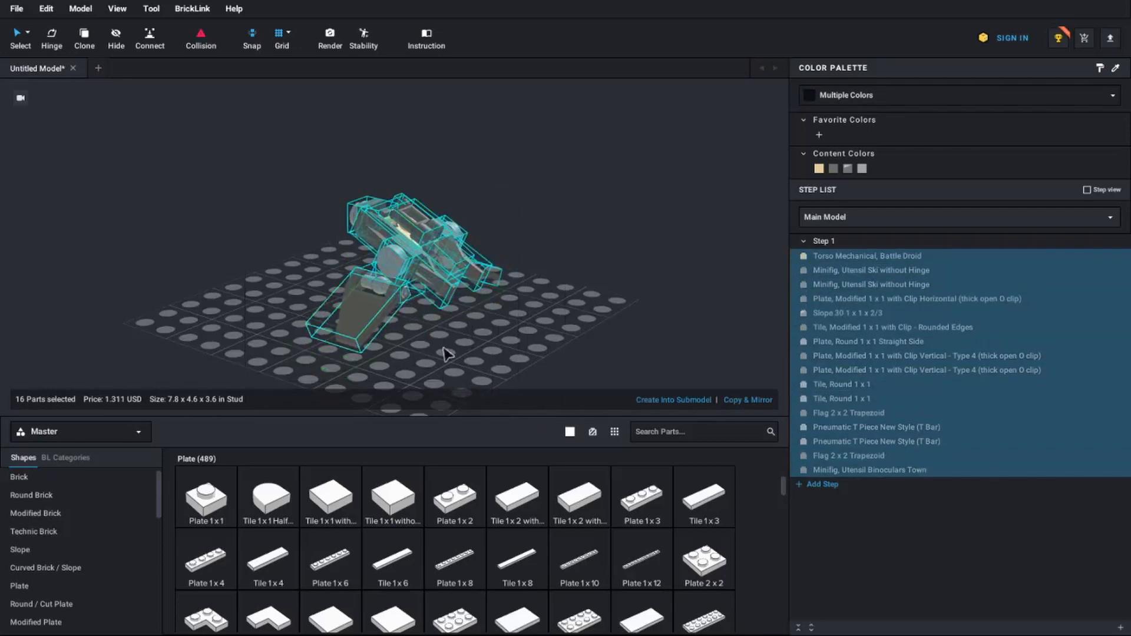
left_click(449, 355)
mouse_move(499, 346)
right_mouse_down()
mouse_move(389, 354)
mouse_move(353, 348)
mouse_move(354, 331)
mouse_move(497, 336)
mouse_move(501, 347)
mouse_move(491, 345)
right_mouse_up()
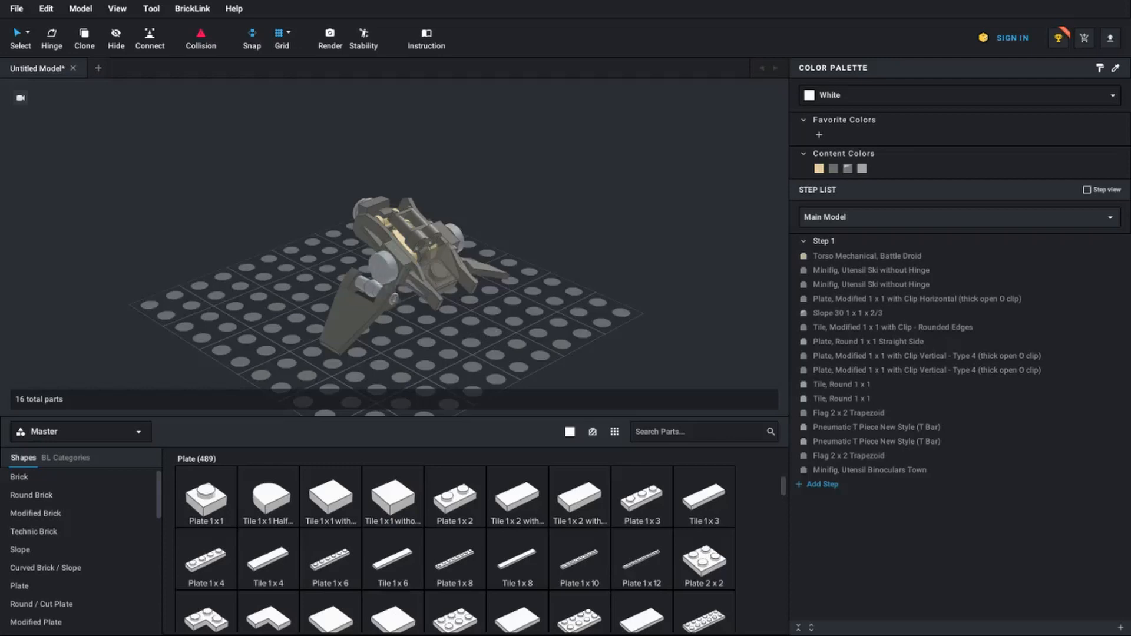
Preview the starfighter in the photoreal render settings, enlarging and centring it in the frame, and close without rendering
left_click(17, 8)
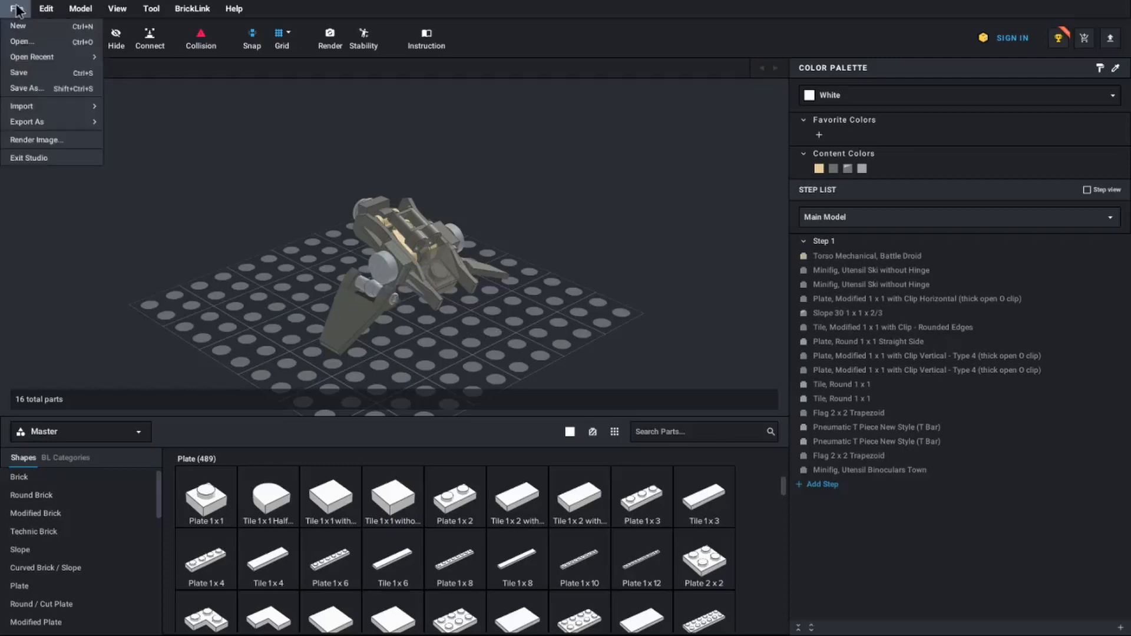
left_click(44, 143)
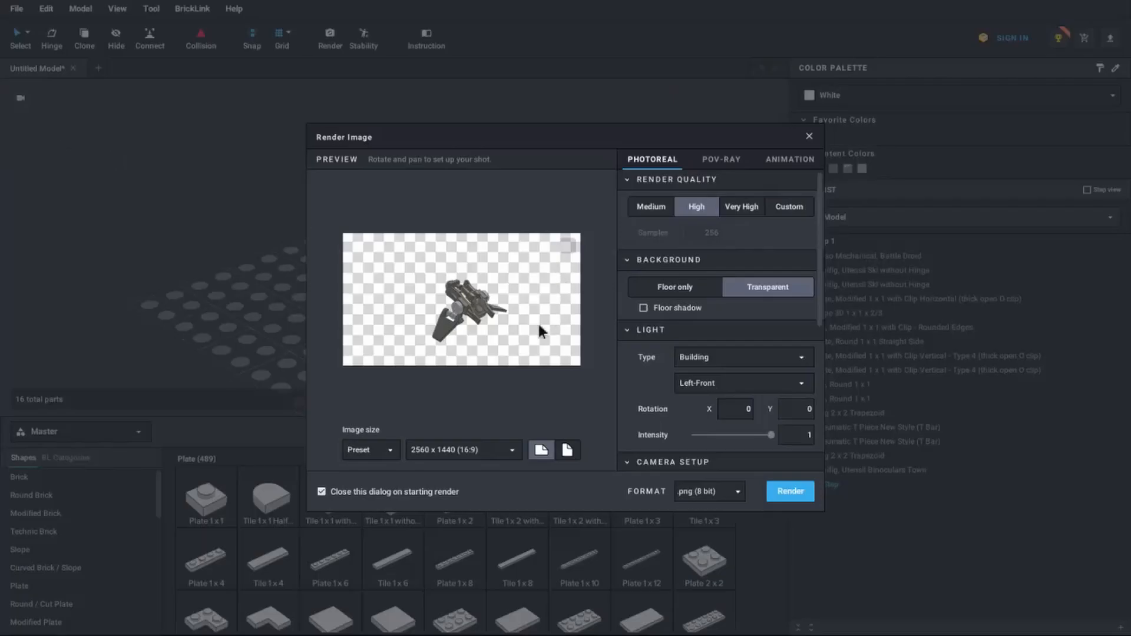
scroll(503, 324, "up", 4)
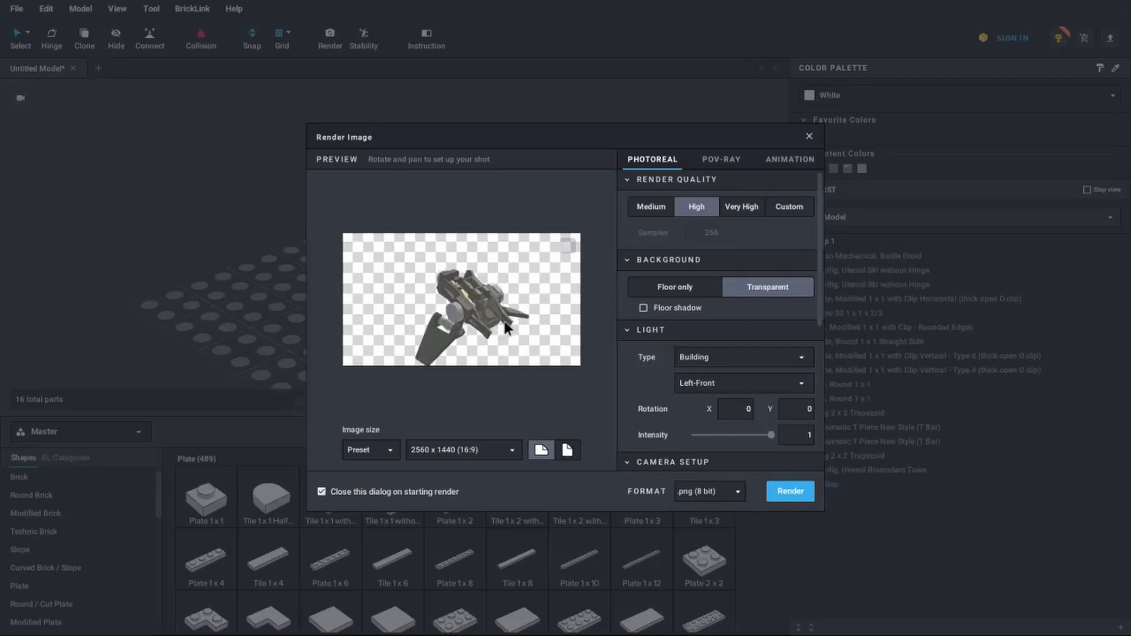
left_click_drag(496, 321, 469, 301)
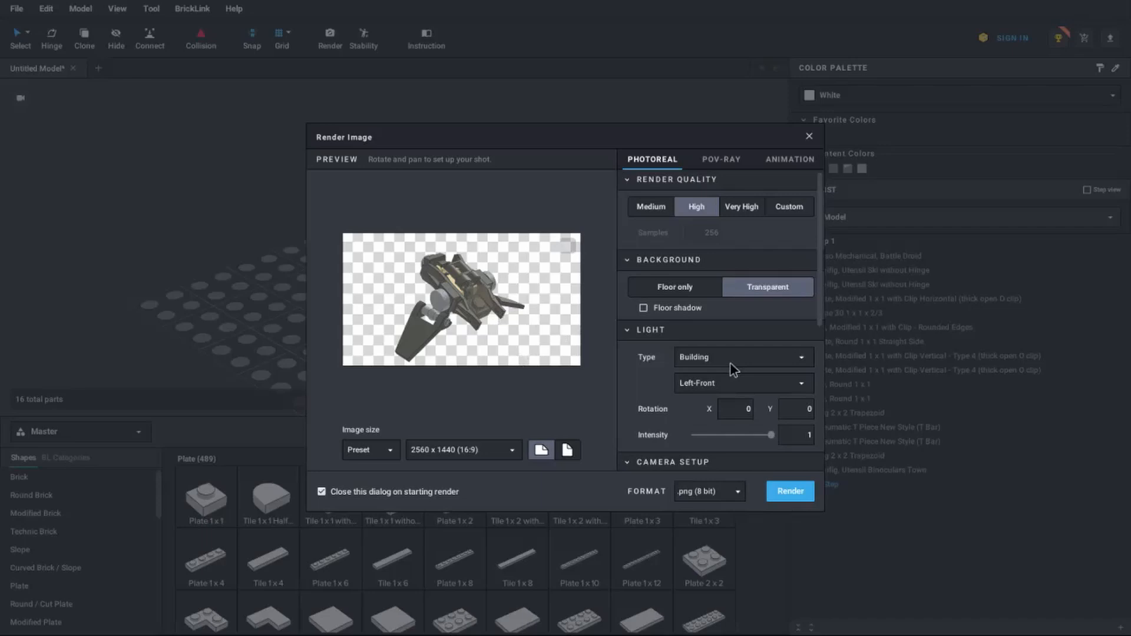
left_click(809, 137)
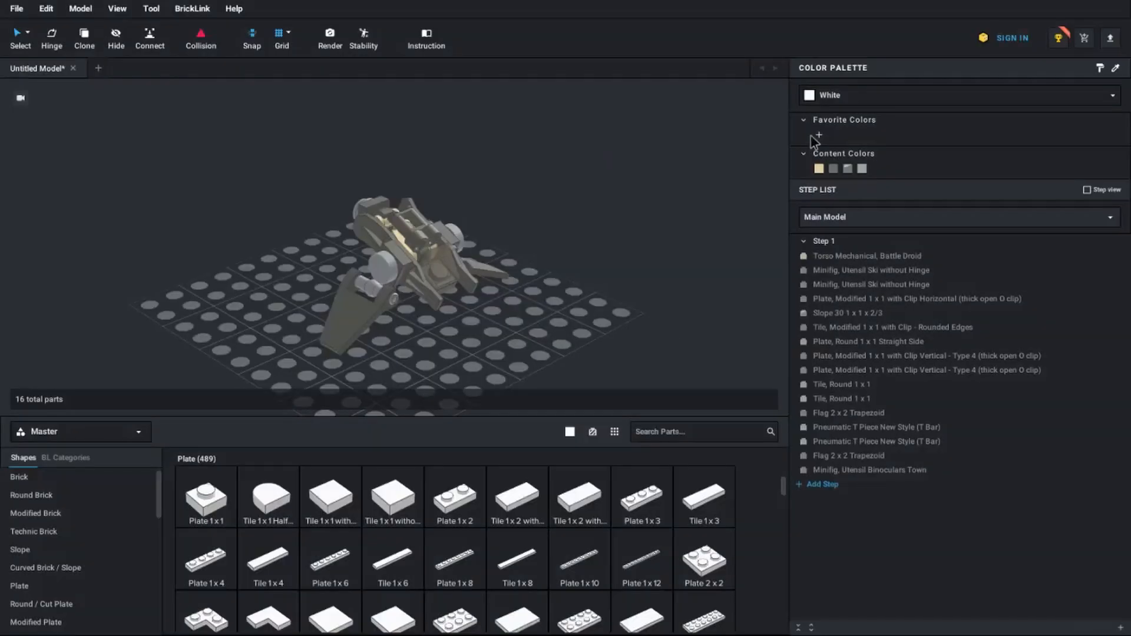
Search the parts library for "hose" and place a white Hose, Flexible 8.5L with Tabbed Ends beside the starfighter
right_click_drag(657, 330, 438, 328)
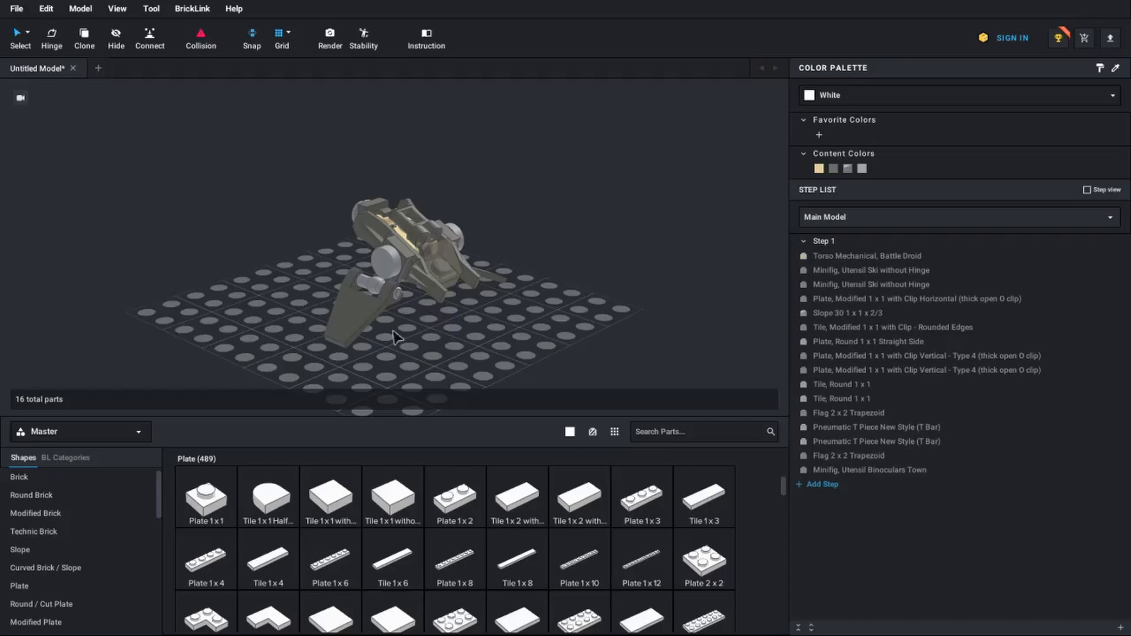
scroll(73, 506, "down", 1)
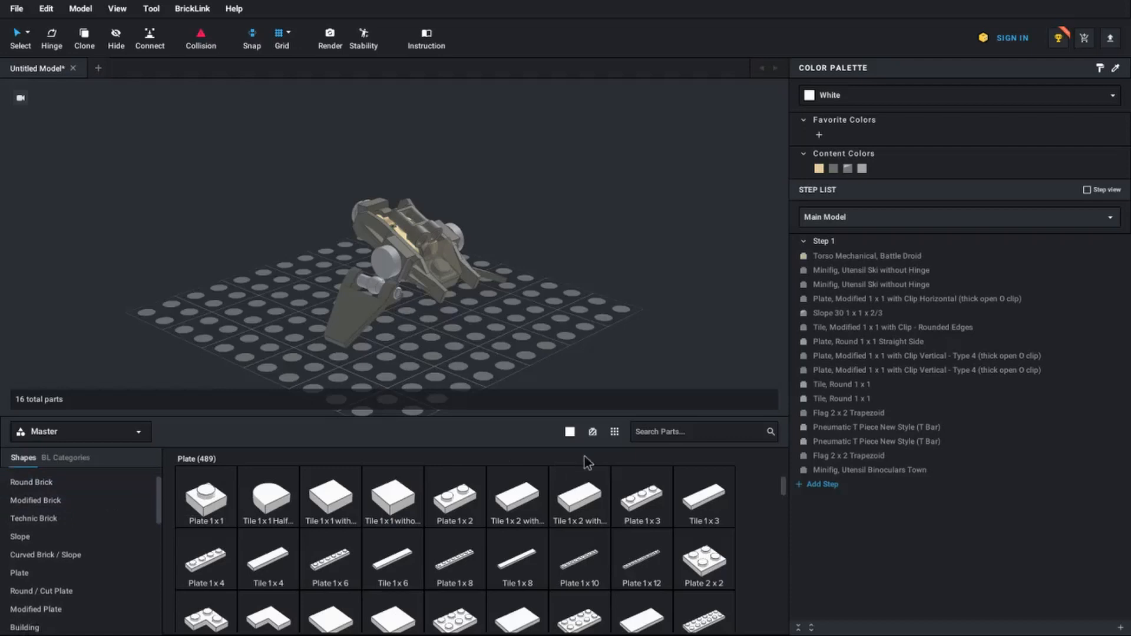
left_click(667, 437)
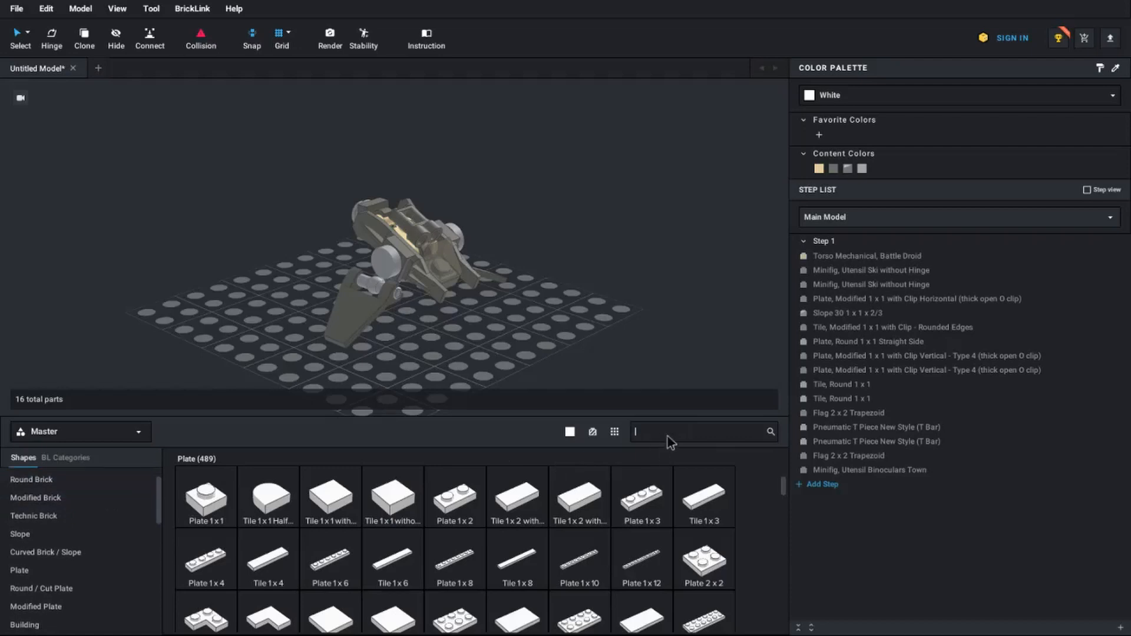
type("hose")
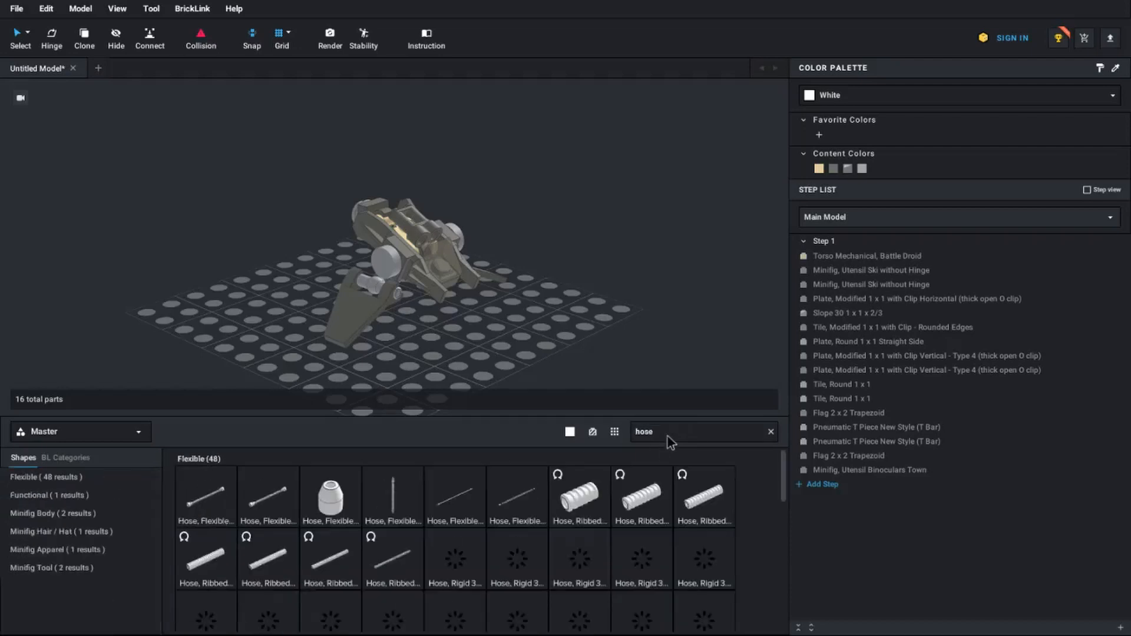
left_click_drag(204, 506, 520, 339)
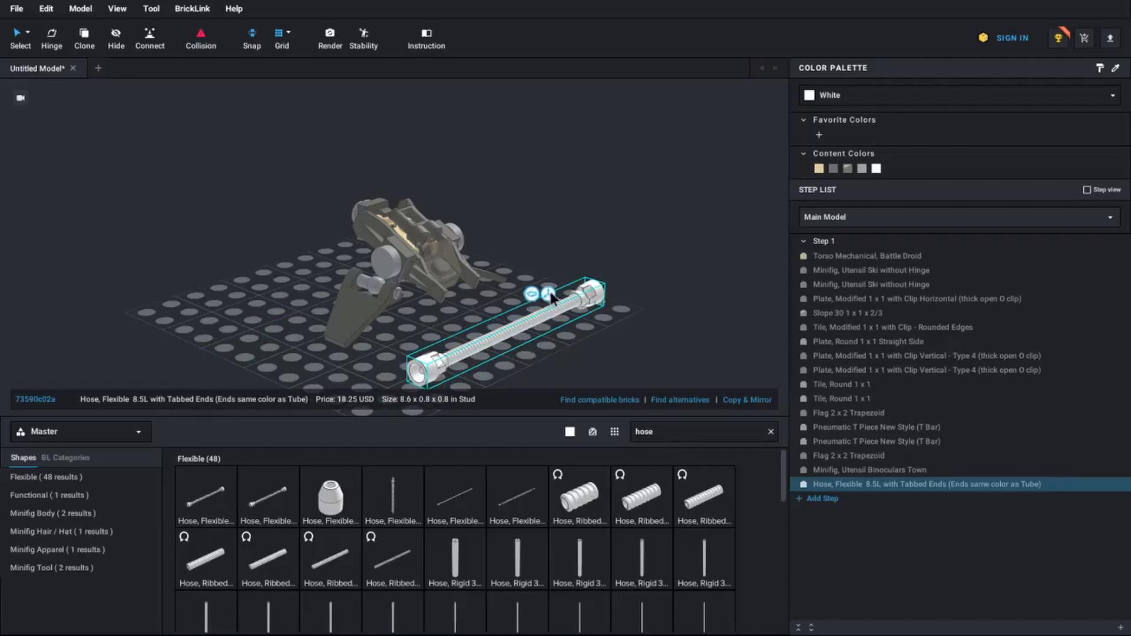
Try rotating and moving the white flexible hose beside the starfighter, and delete it from the model
left_click(548, 294)
left_click(538, 299)
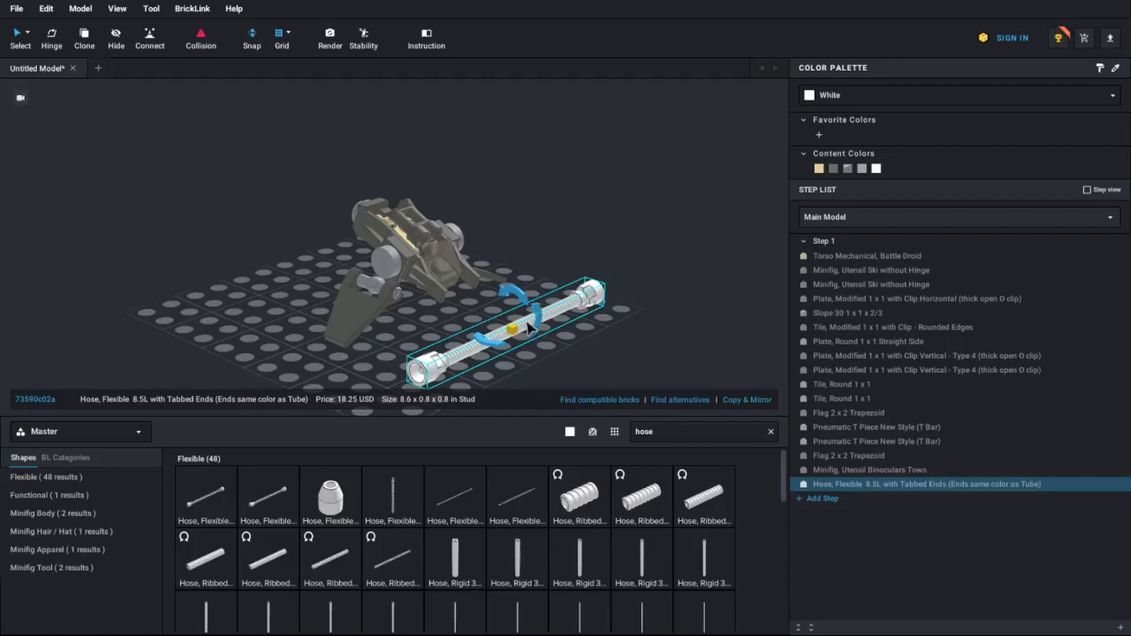
mouse_move(534, 325)
left_mouse_down()
mouse_move(513, 351)
mouse_move(532, 328)
left_mouse_up()
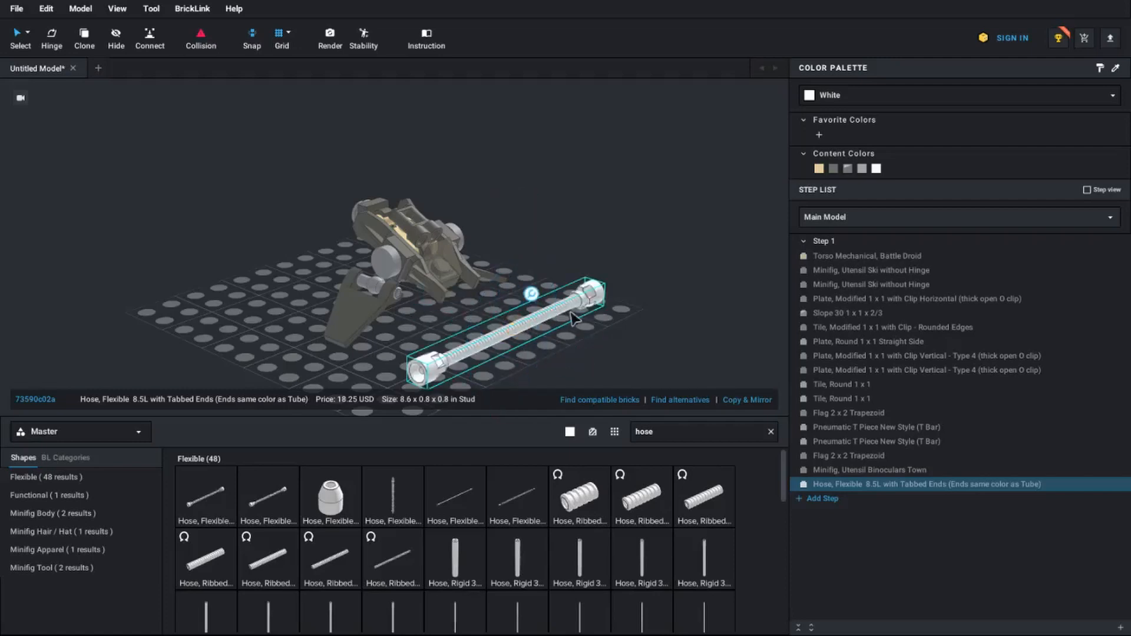
left_click_drag(589, 299, 561, 334)
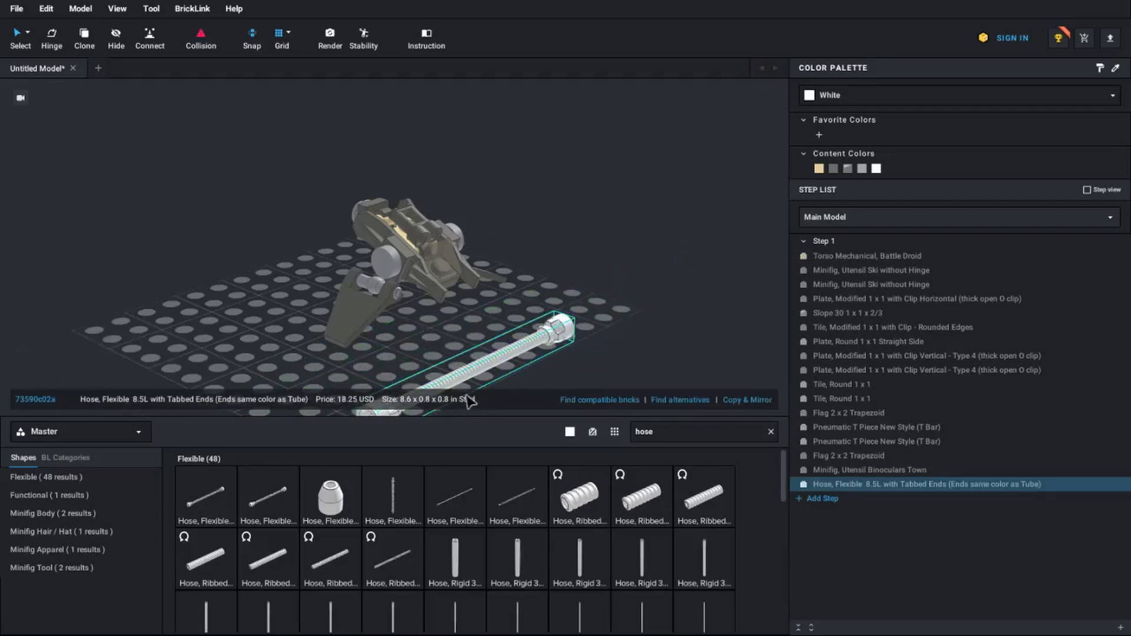
key("Delete")
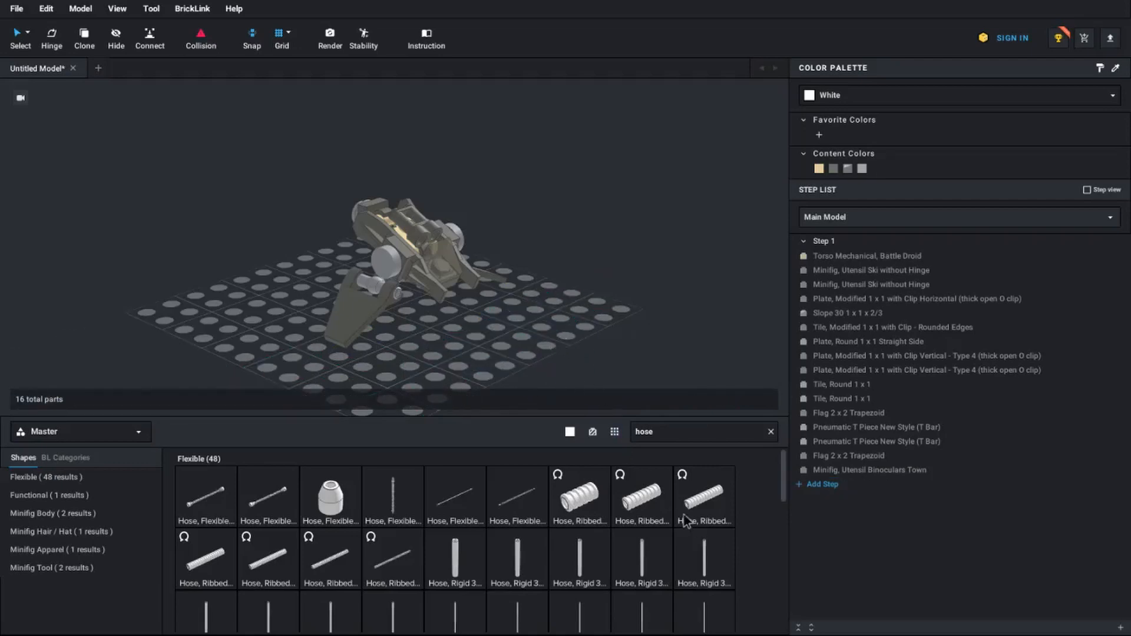
scroll(611, 393, "down", 2)
scroll(610, 393, "down", 3)
scroll(609, 394, "up", 3)
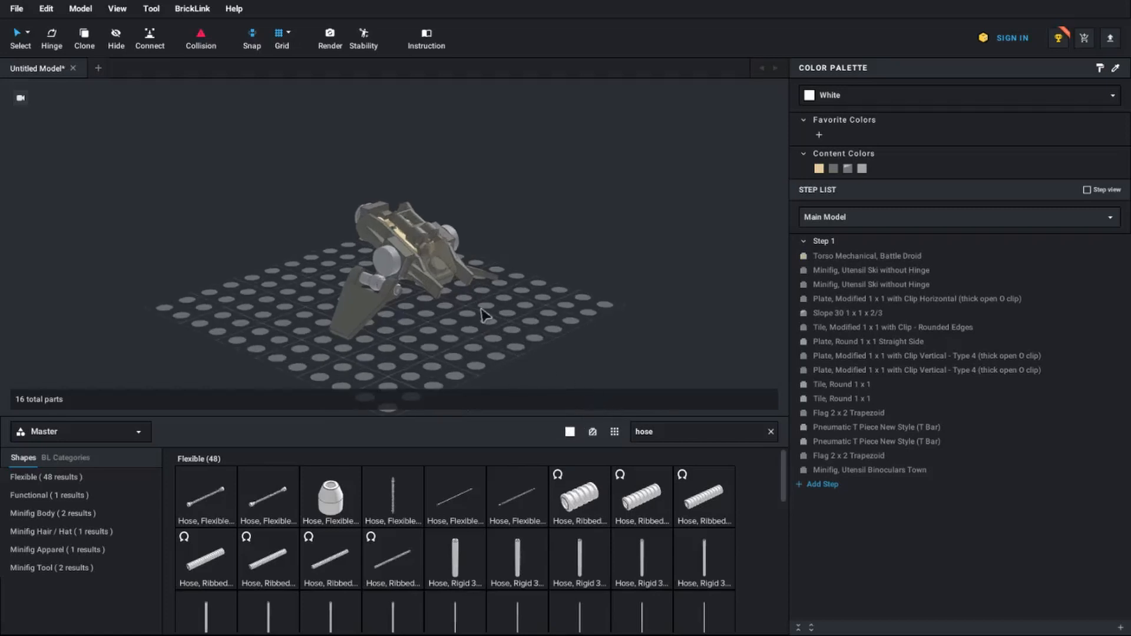
right_click_drag(577, 332, 498, 331)
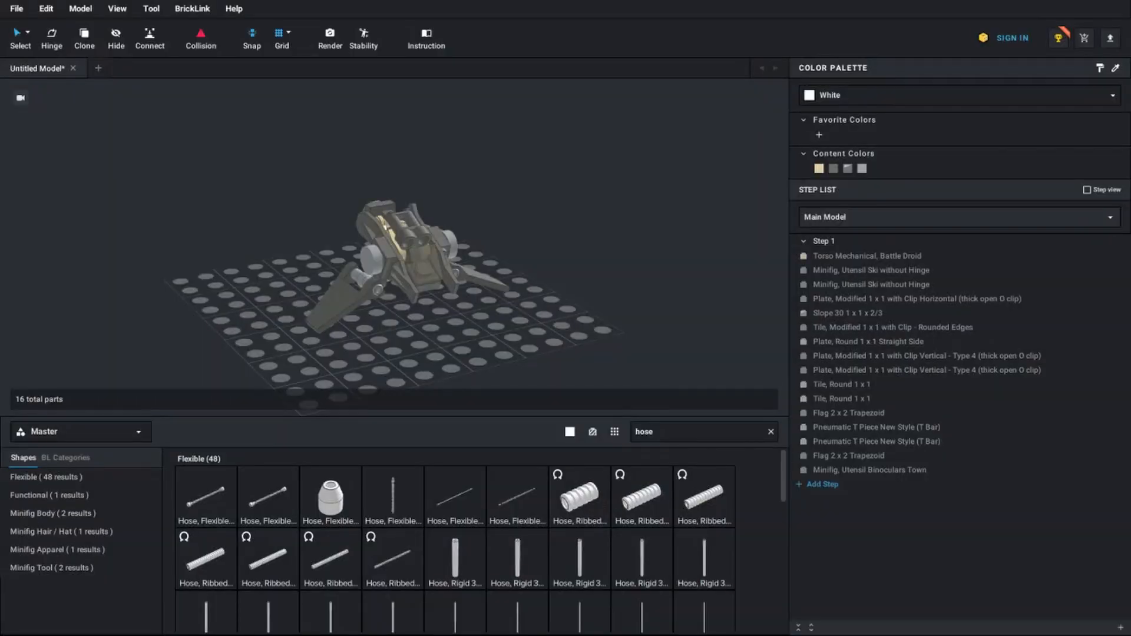
Sign in to the user account
left_click(1017, 39)
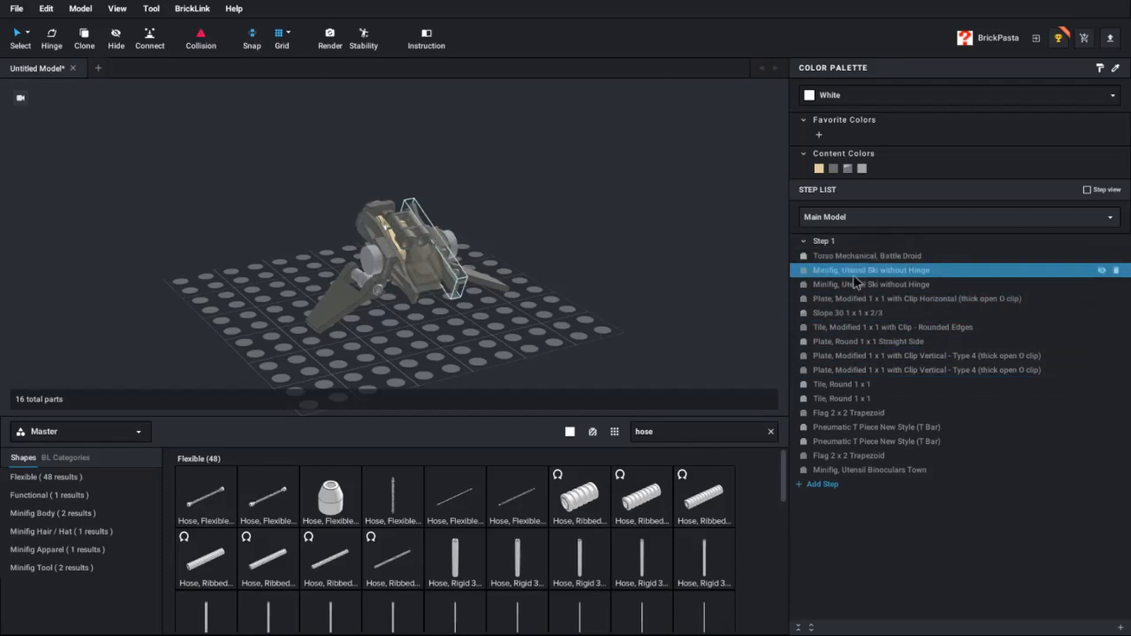
Add Step 2 to the step list and put every part except the battle droid torso into it
left_click(823, 484)
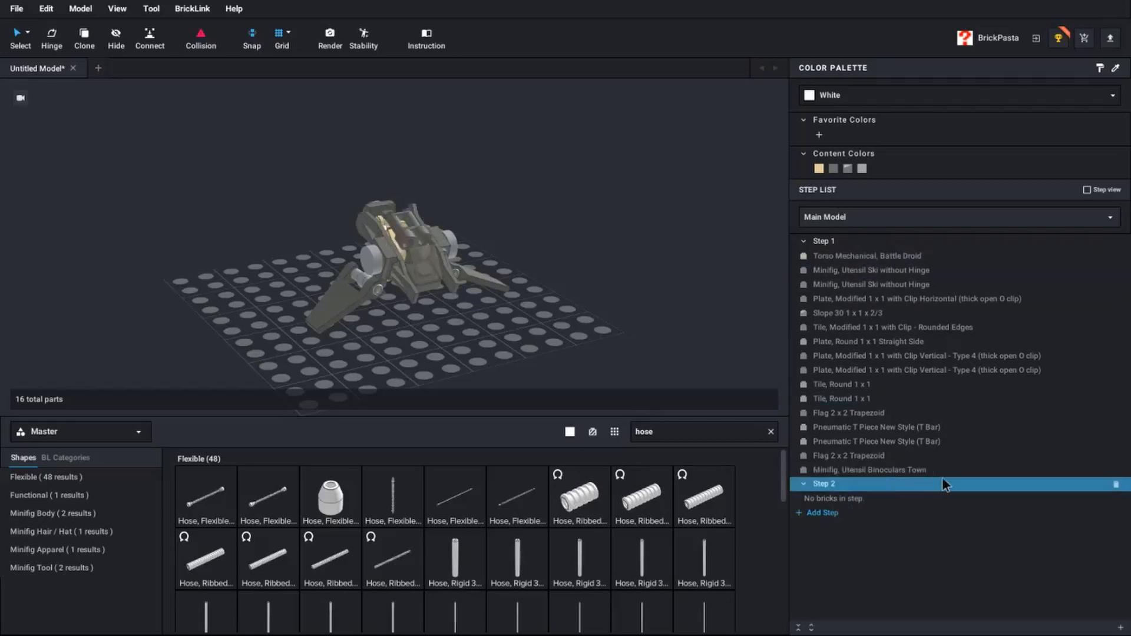
left_click(864, 272)
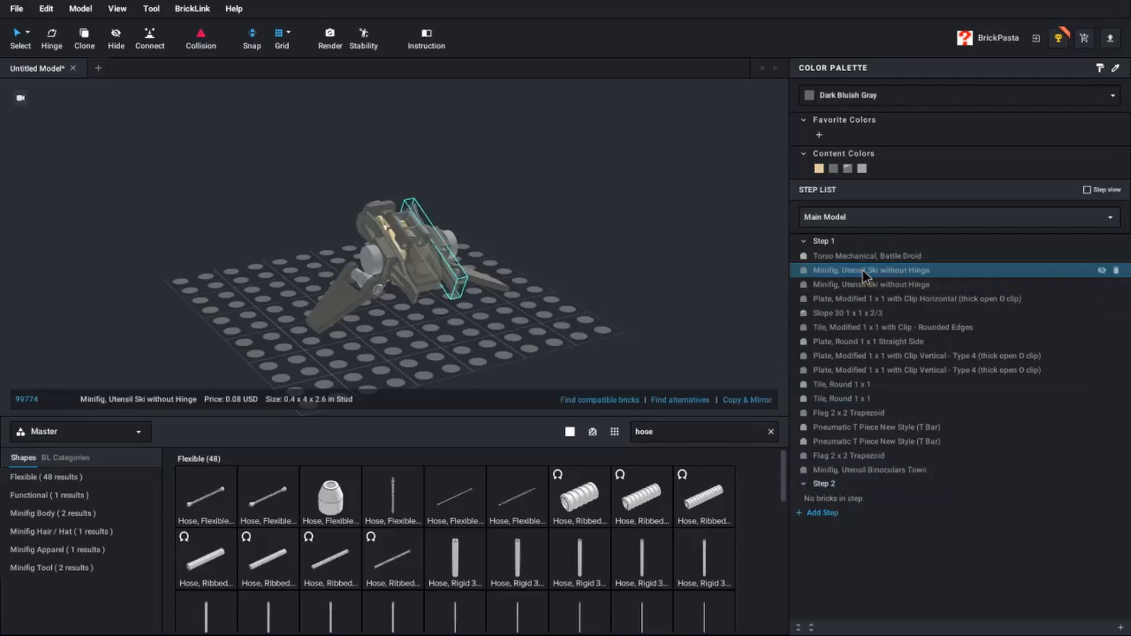
left_click(852, 470, "shift")
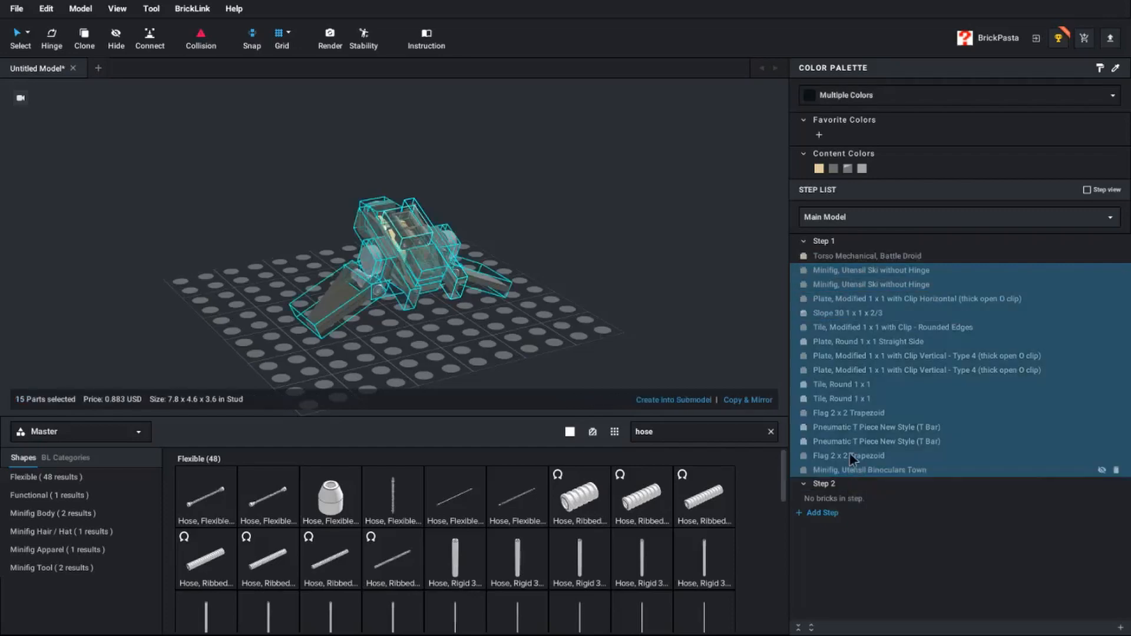
left_click_drag(850, 404, 841, 497)
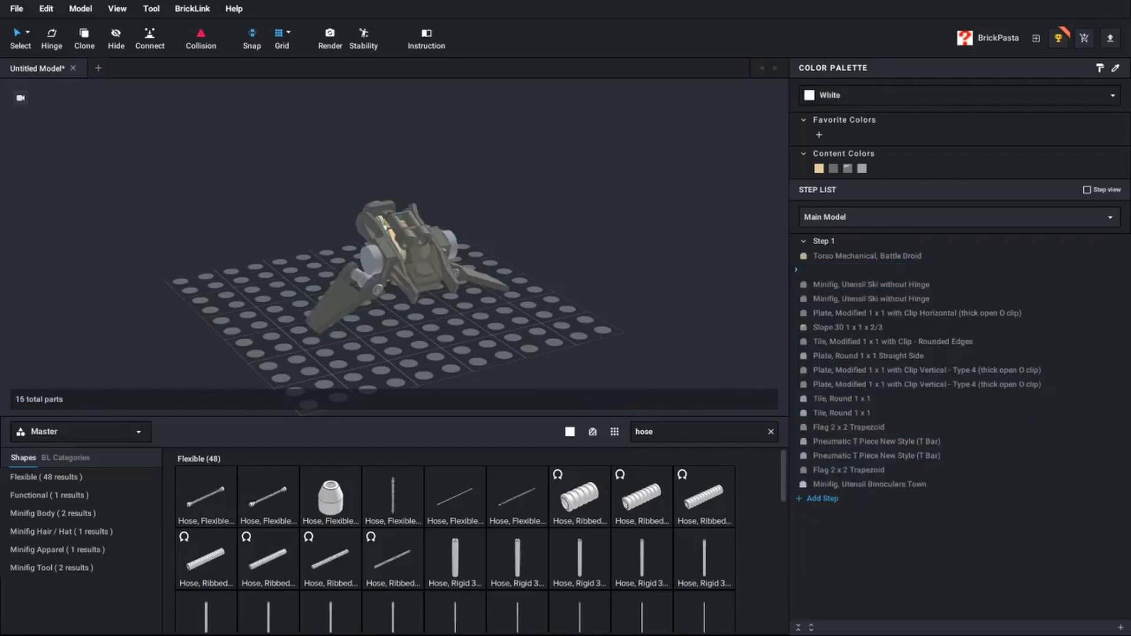
left_click(854, 259)
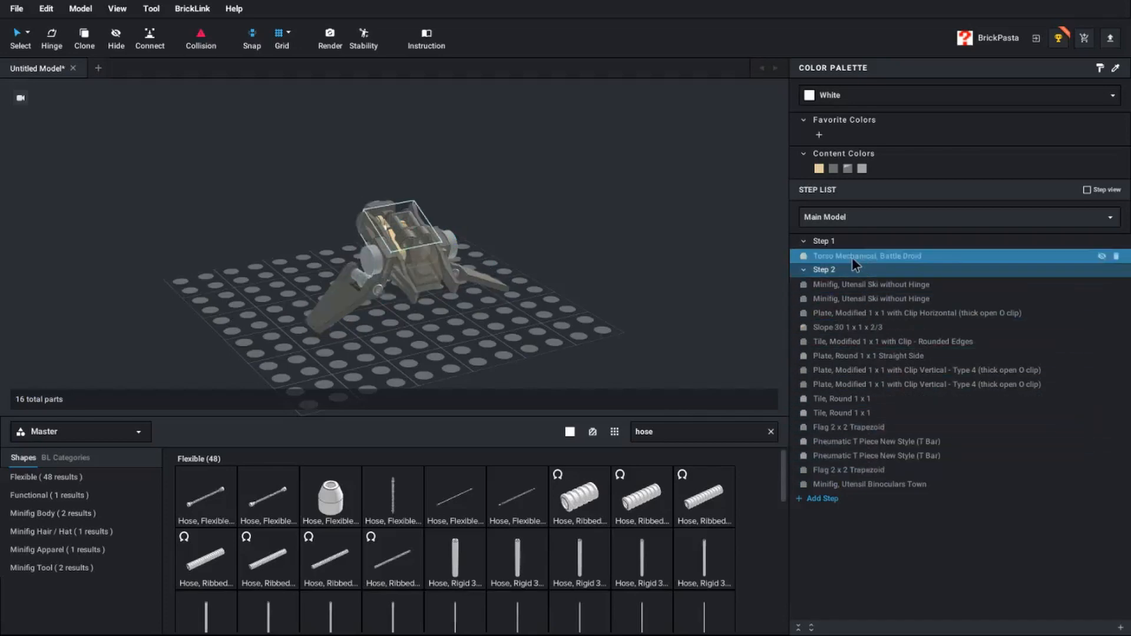
left_click(853, 287)
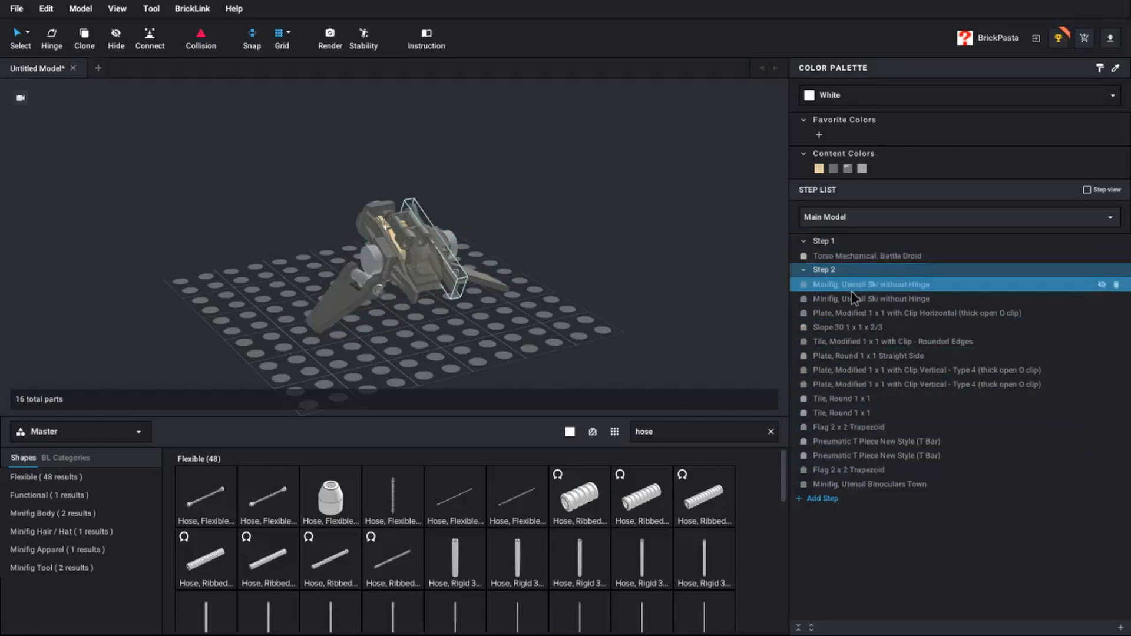
left_click(850, 299)
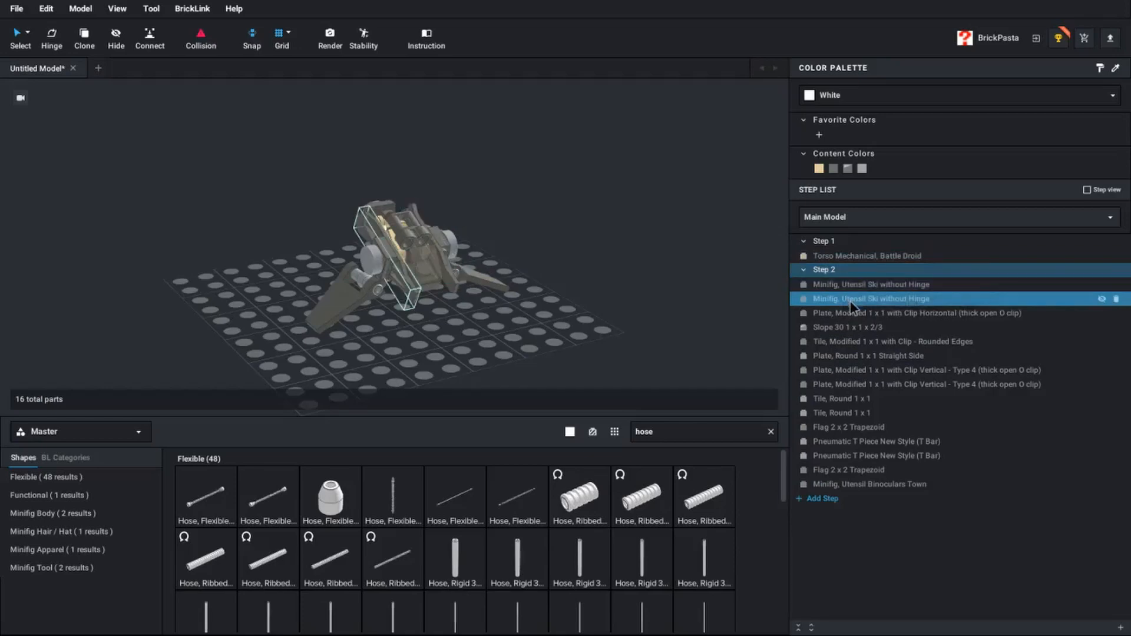